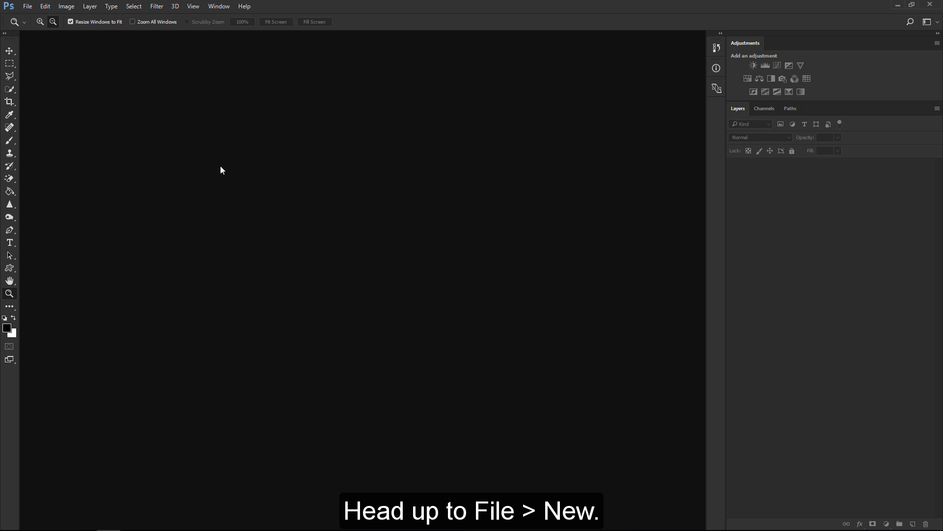
# Step: Make a new 1280×720 px, 72 ppi RGB document with a black background
pyautogui.click(23, 3)
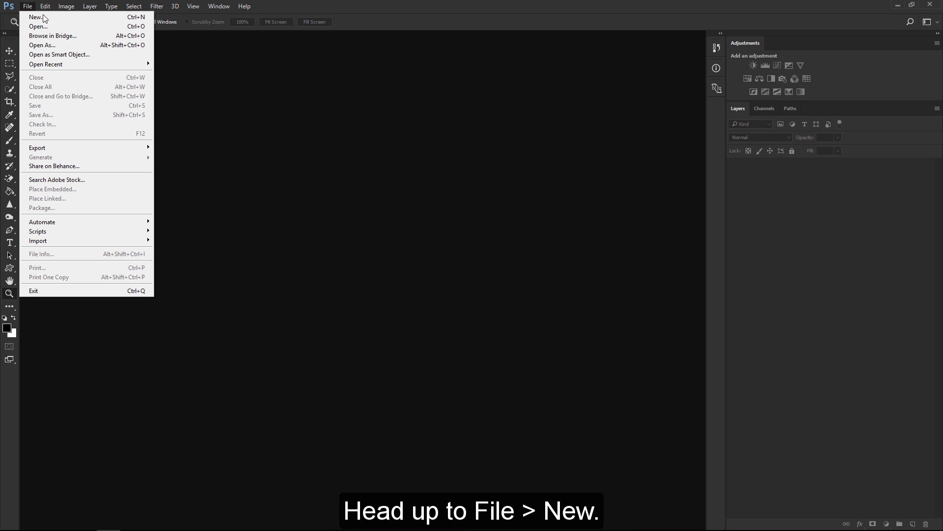
pyautogui.click(70, 22)
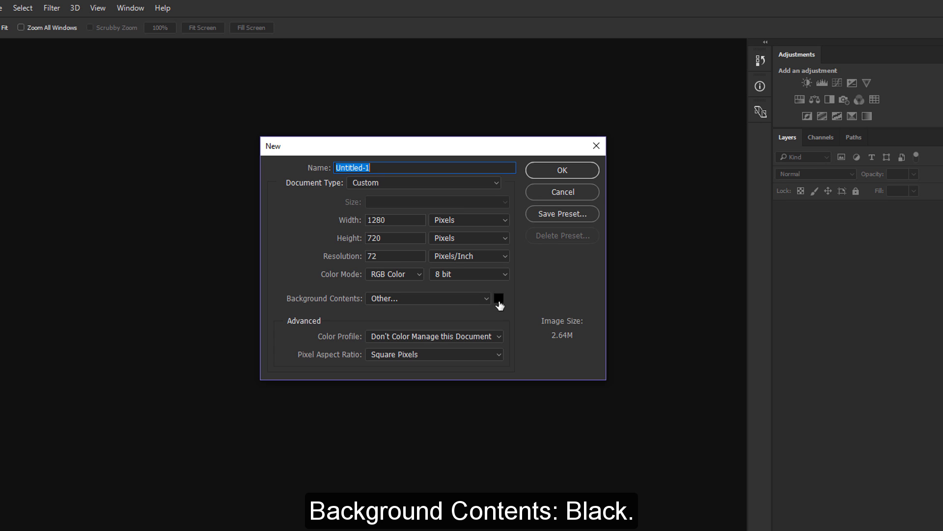
pyautogui.click(499, 299)
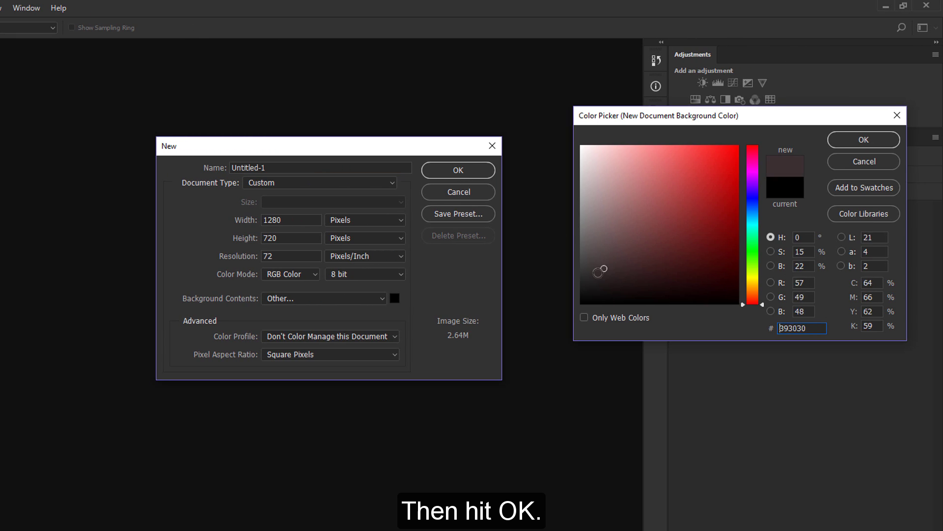
pyautogui.click(851, 144)
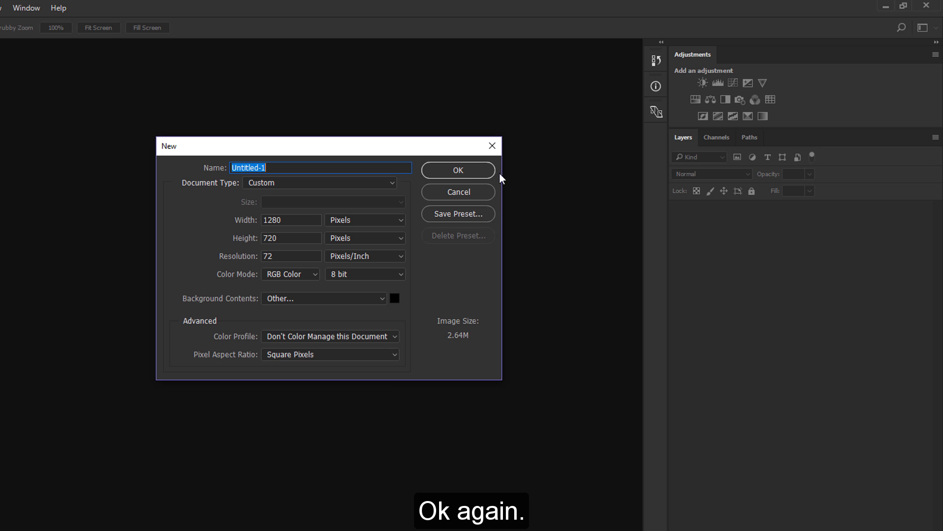
pyautogui.click(486, 176)
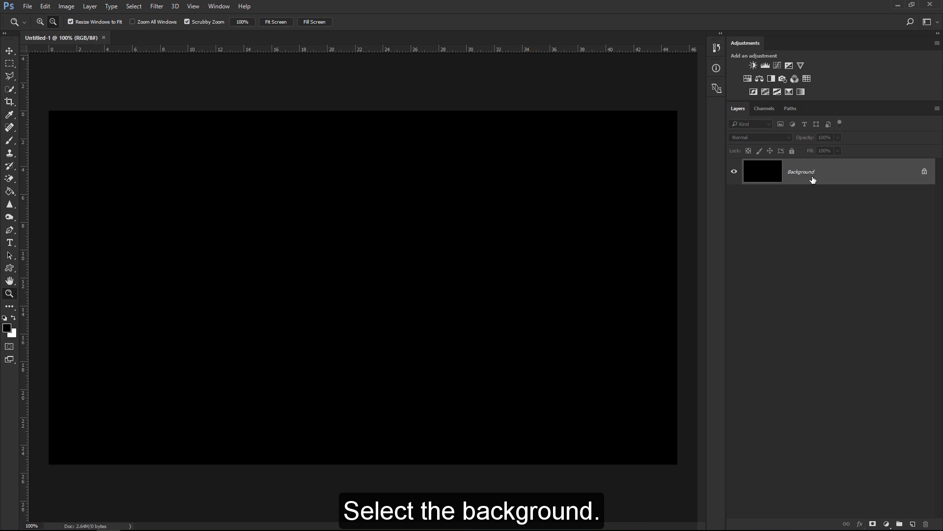
# Step: Duplicate the Background layer and name the copy CLOUDS
pyautogui.hotkey('ctrl', 'j')
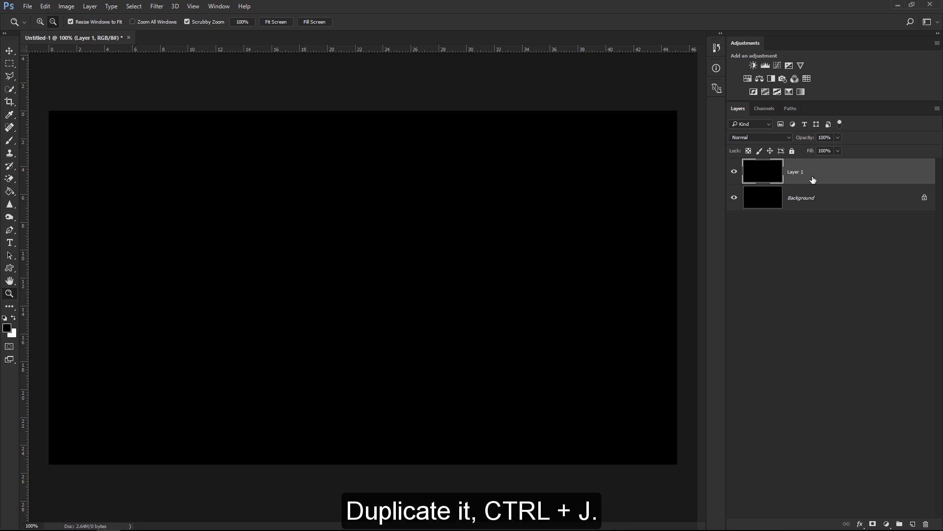
pyautogui.doubleClick(800, 172)
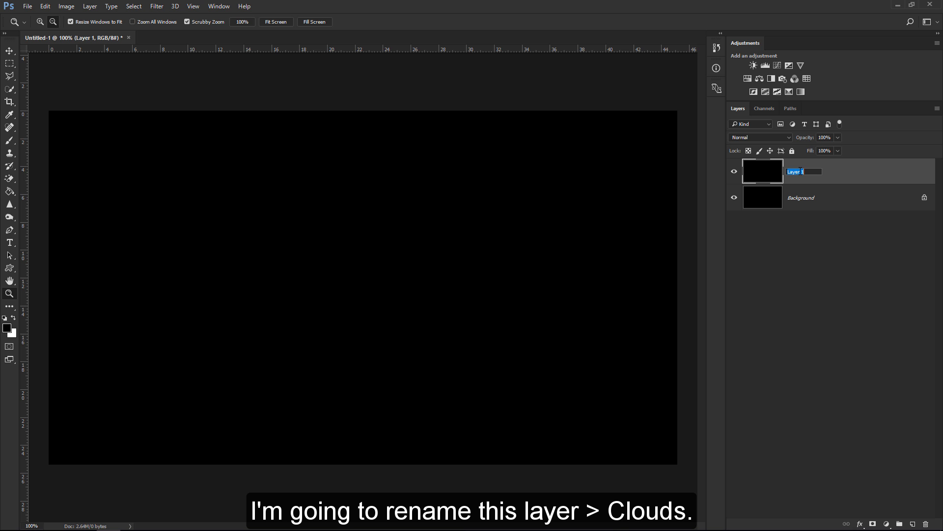
pyautogui.write('CLOUDS')
pyautogui.press('Return')
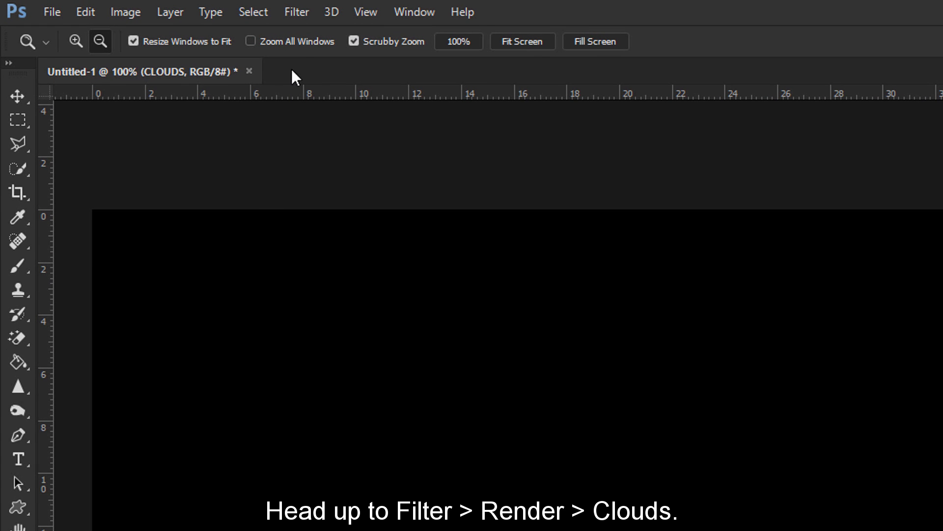
# Step: Fill the CLOUDS layer with rendered clouds and lower its opacity to 10%
pyautogui.click(298, 16)
pyautogui.moveTo(408, 305)
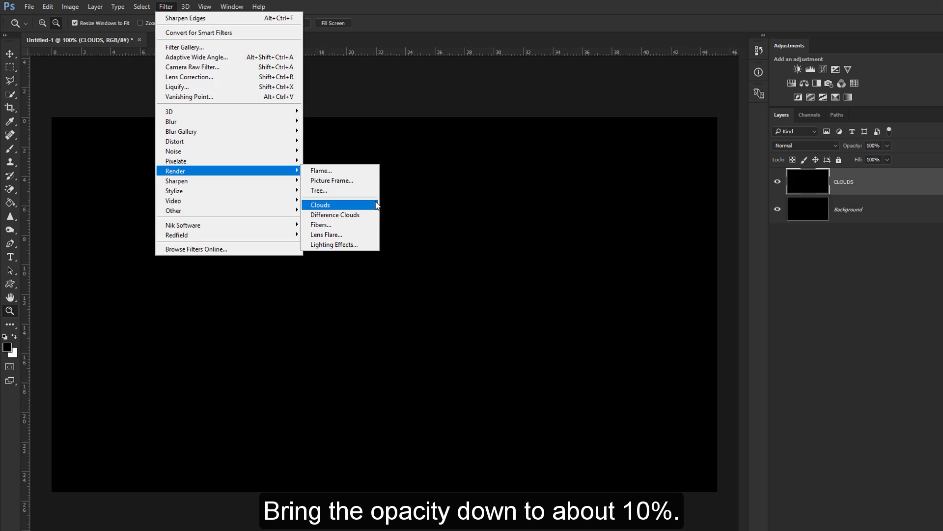
pyautogui.click(668, 366)
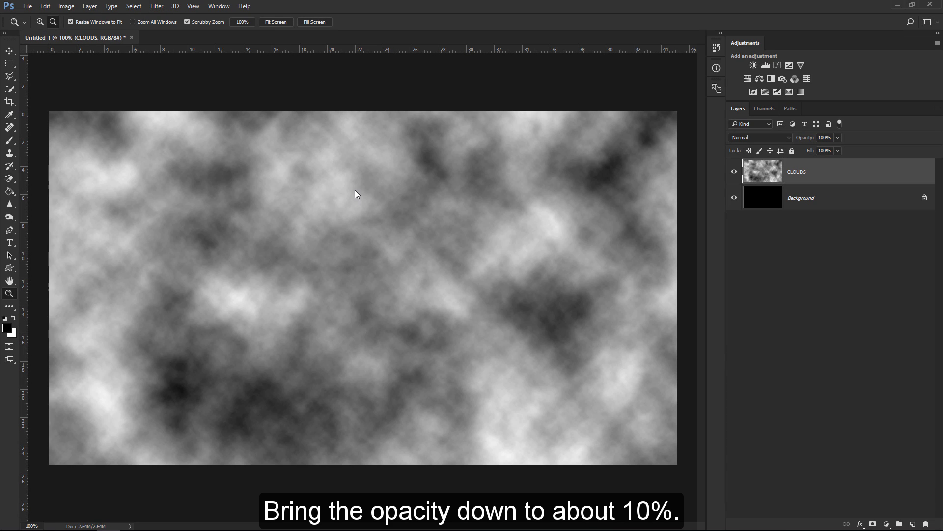
pyautogui.moveTo(809, 140); pyautogui.dragTo(755, 144)
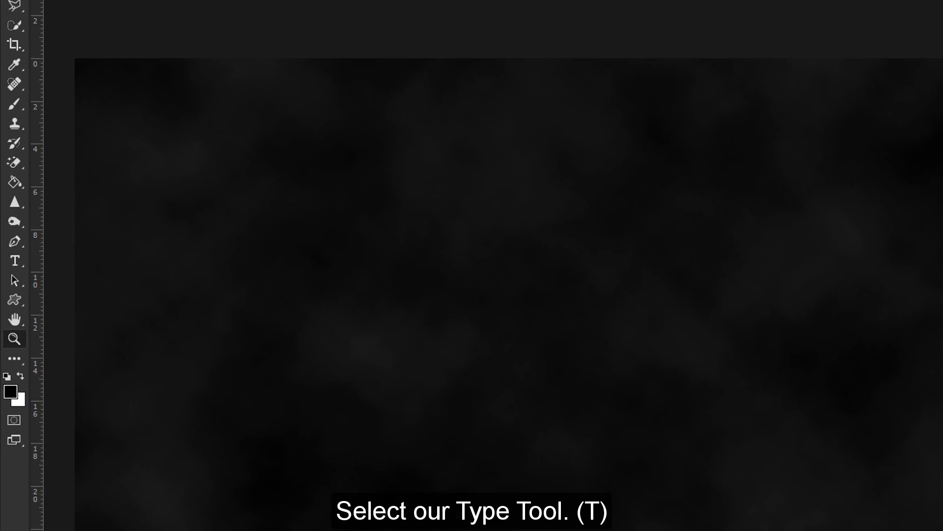
# Step: Set up the Horizontal Type Tool with Code Bold 250 pt in white (ffffff)
pyautogui.press('t')
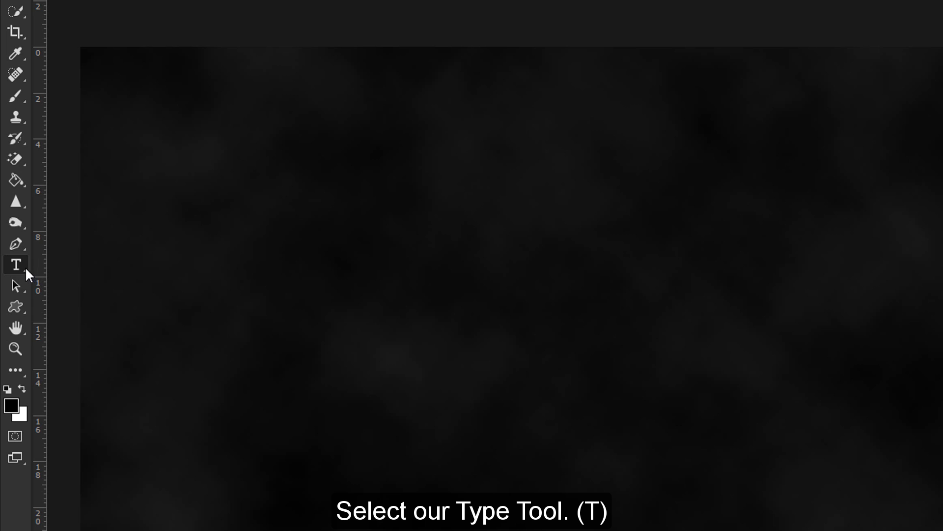
pyautogui.rightClick(24, 267)
pyautogui.click(157, 261)
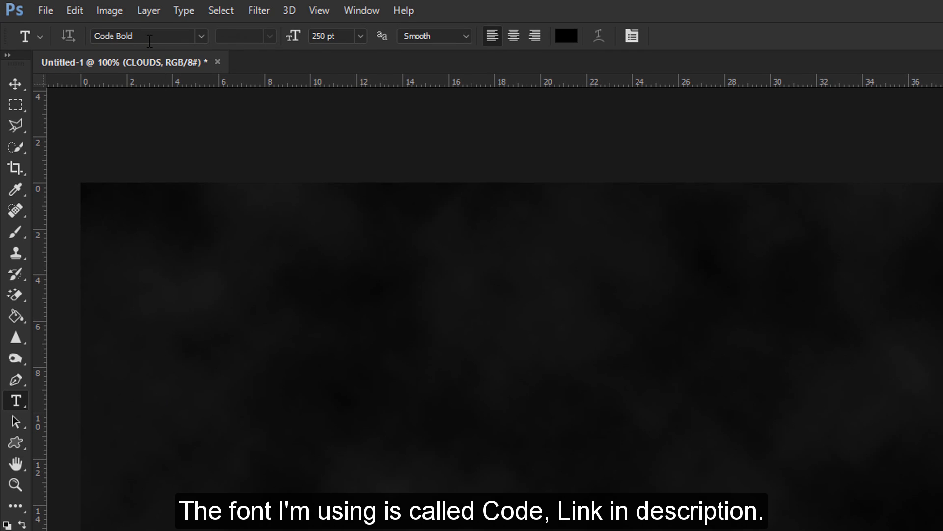
pyautogui.click(150, 40)
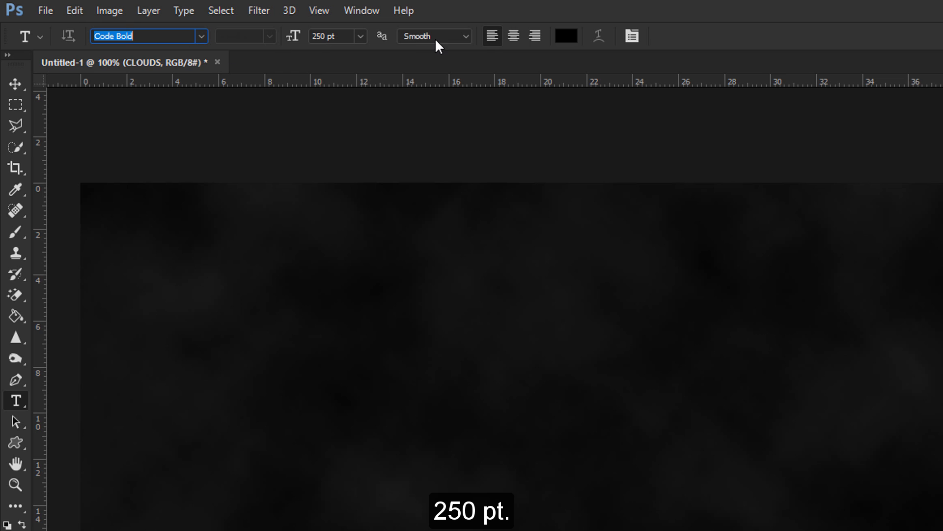
pyautogui.click(566, 37)
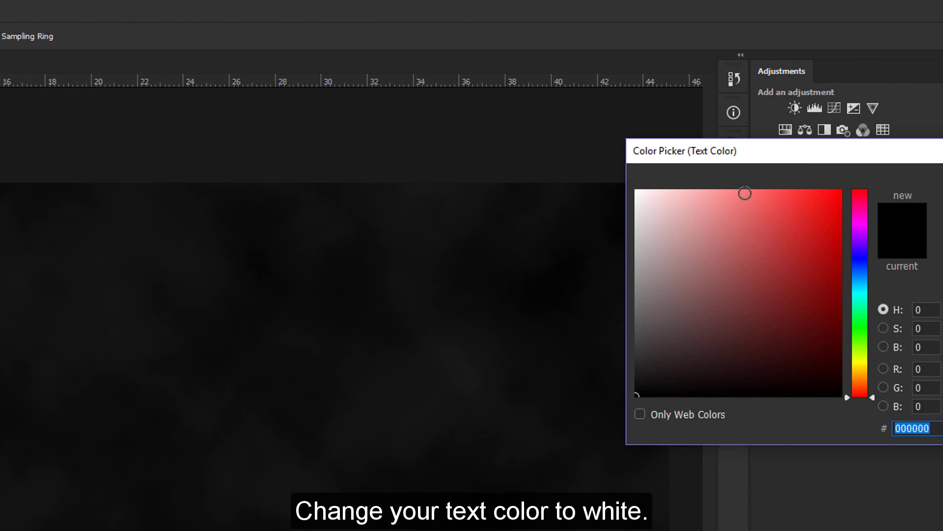
pyautogui.write('ffffff')
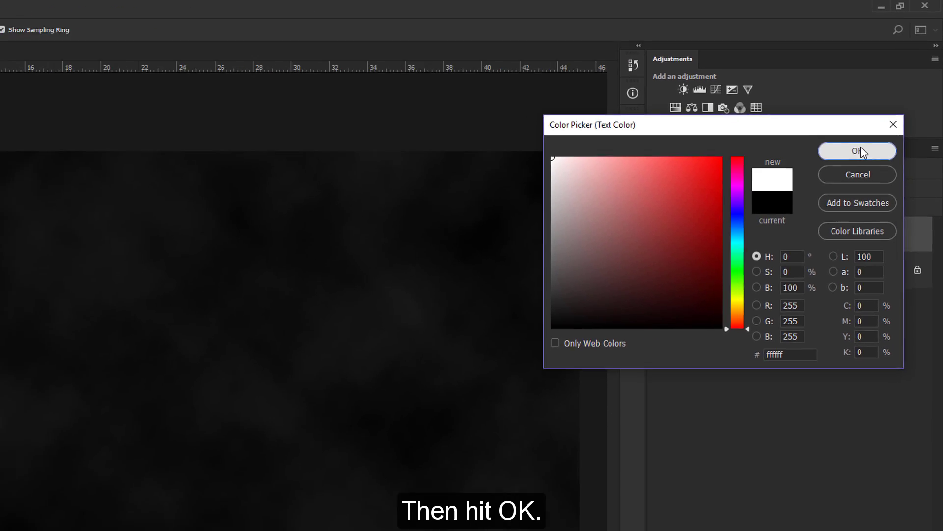
pyautogui.click(832, 178)
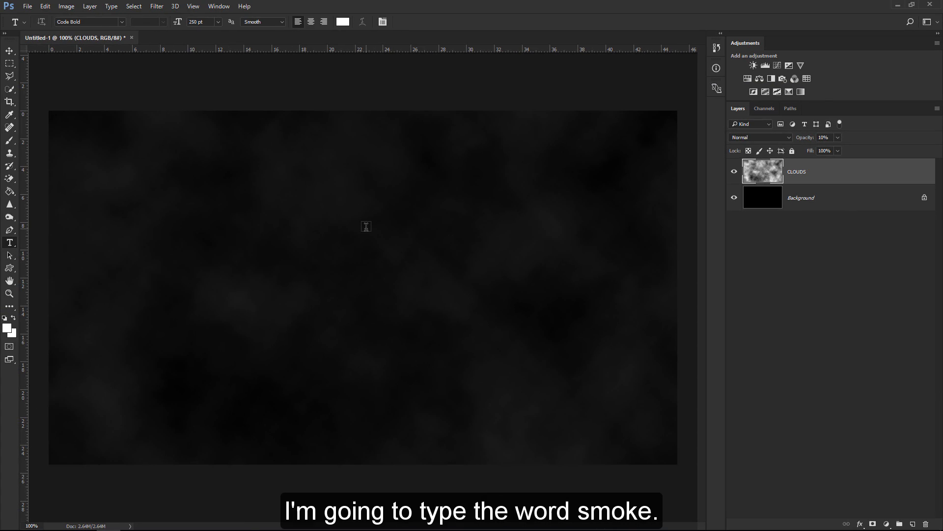
# Step: Type SMOKE on the canvas and move it to the centre
pyautogui.click(375, 310)
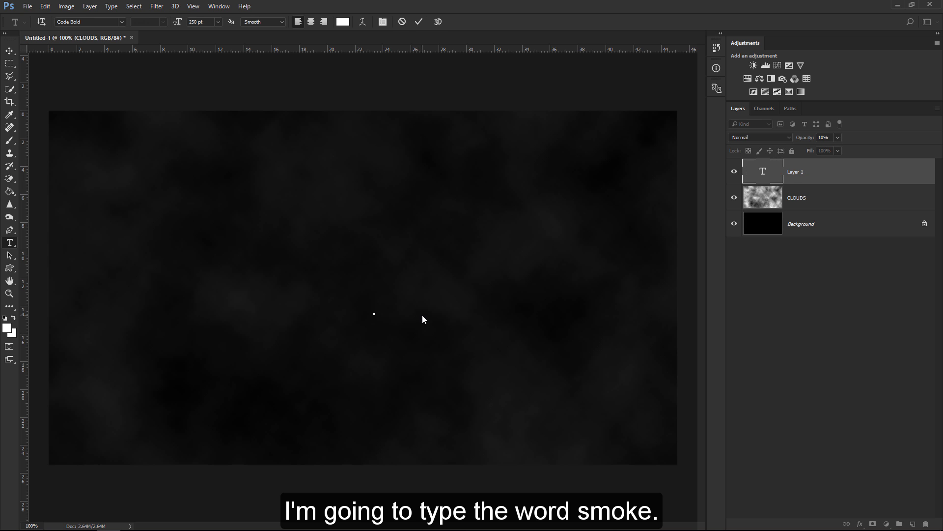
pyautogui.write('SM')
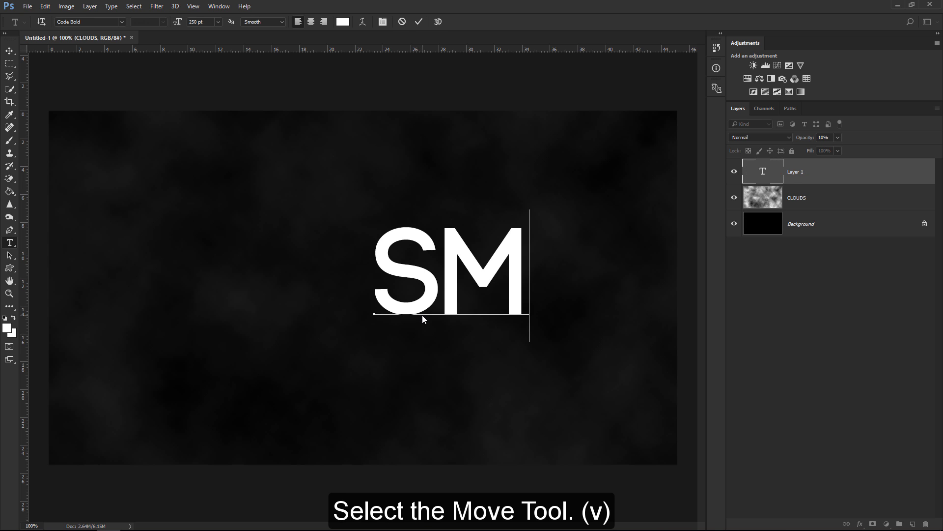
pyautogui.write('OK')
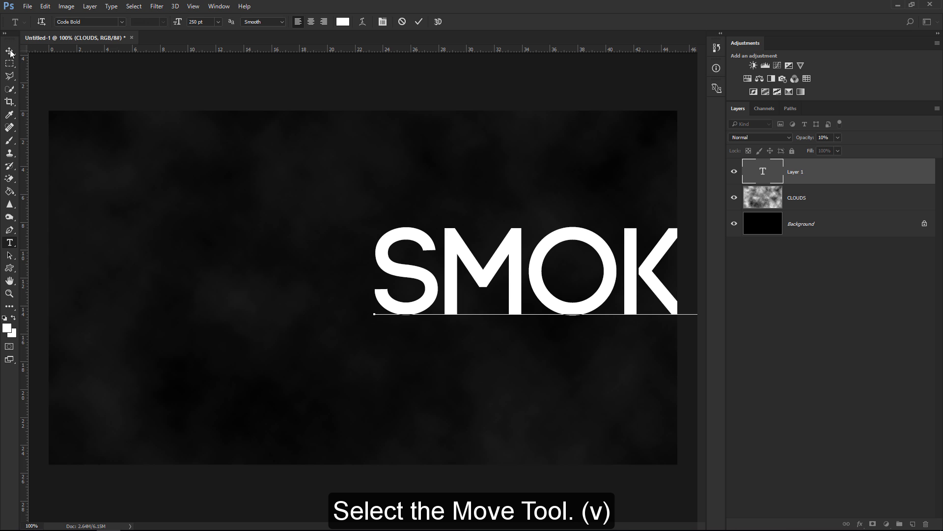
pyautogui.click(9, 51)
pyautogui.moveTo(602, 275); pyautogui.dragTo(426, 290)
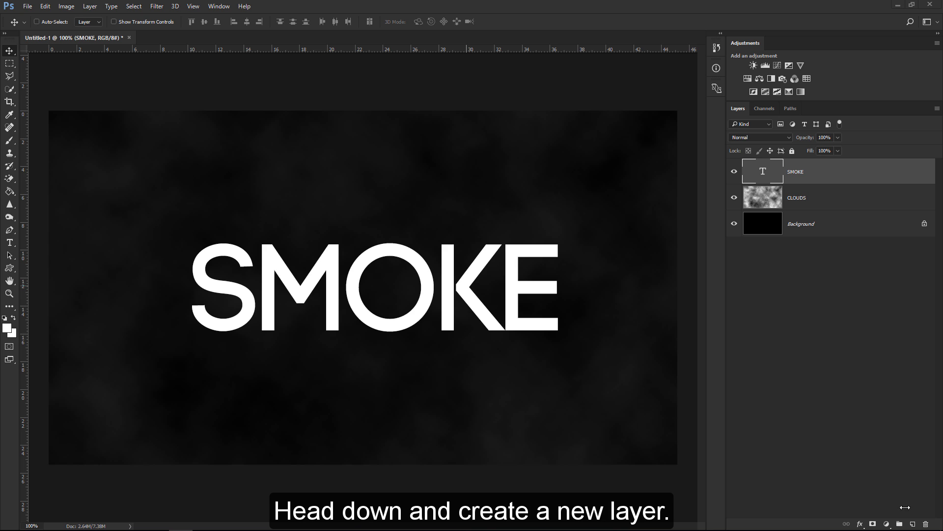
# Step: Add a new layer named SMOKE BEHIND beneath the SMOKE text layer
pyautogui.click(914, 524)
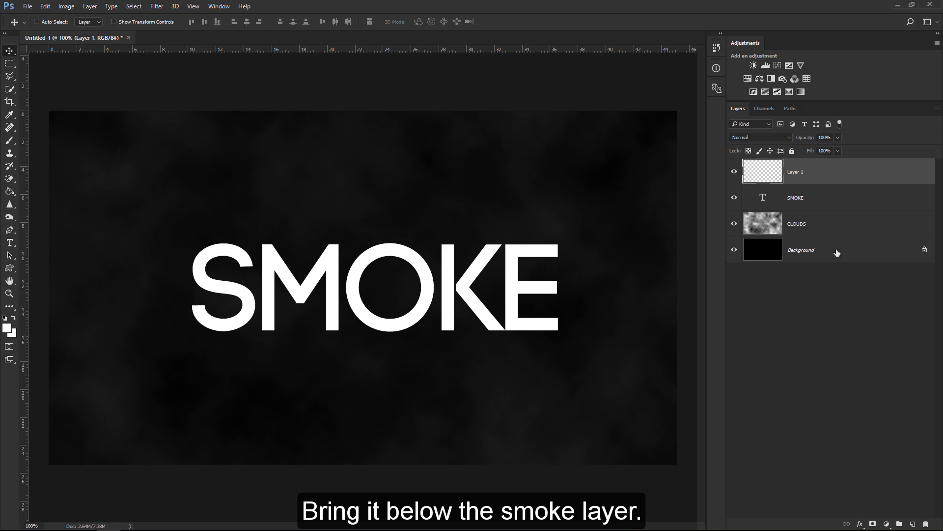
pyautogui.moveTo(810, 176); pyautogui.dragTo(809, 201)
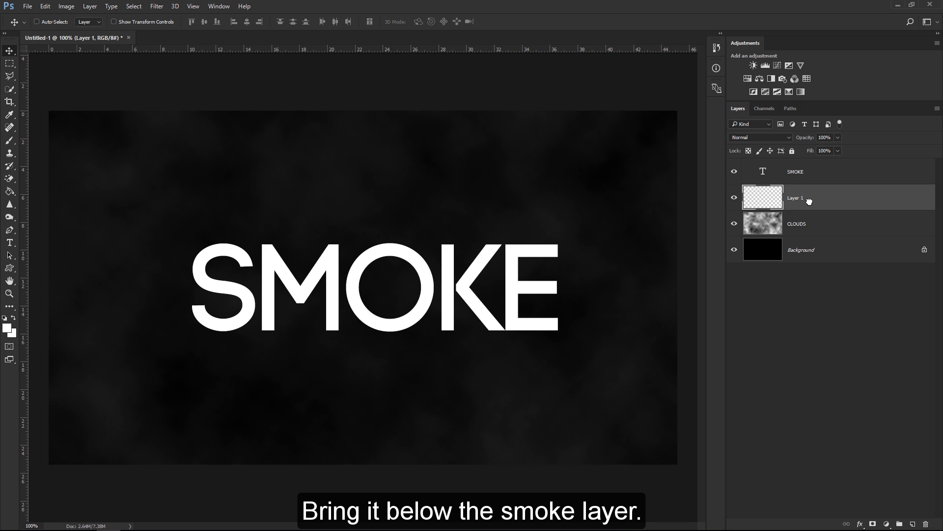
pyautogui.doubleClick(796, 198)
pyautogui.write('SMOKE BEHIND')
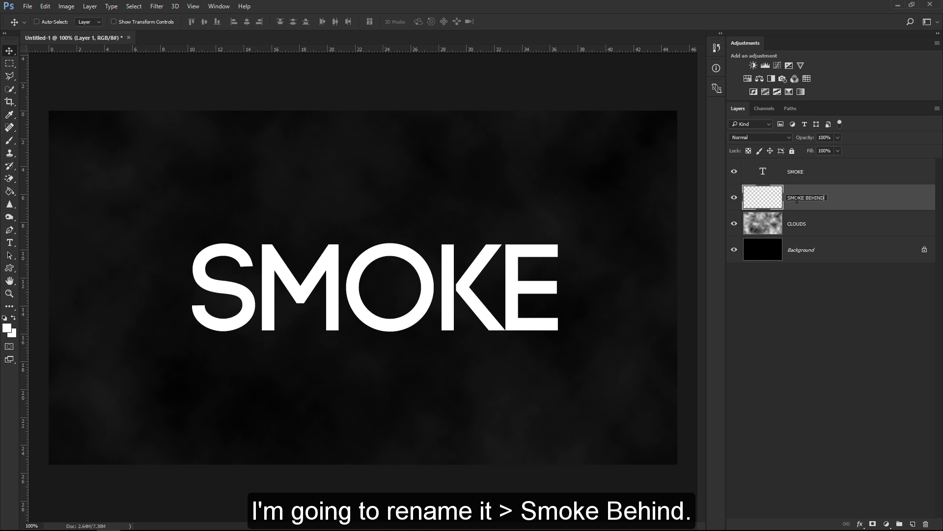
pyautogui.press('Return')
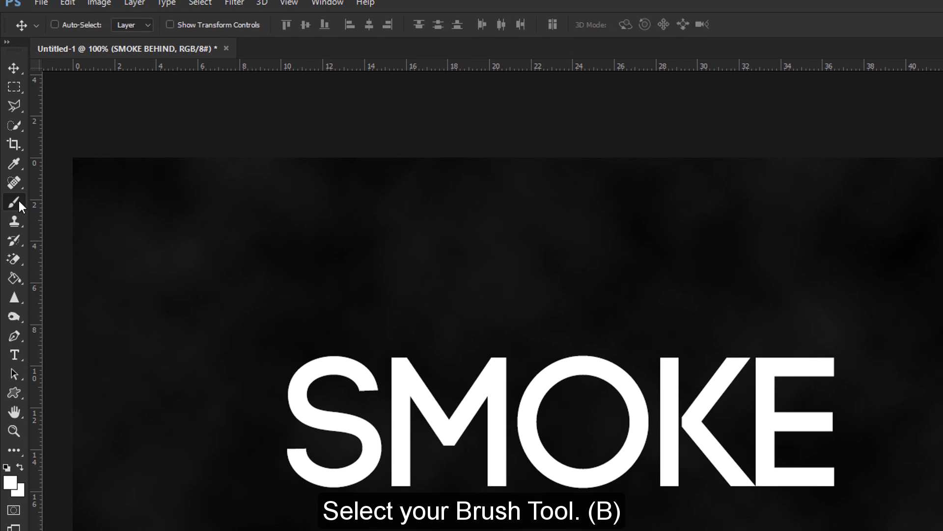
# Step: Choose the Brush Tool with the 2990 smoke-wisp brush preset
pyautogui.rightClick(15, 209)
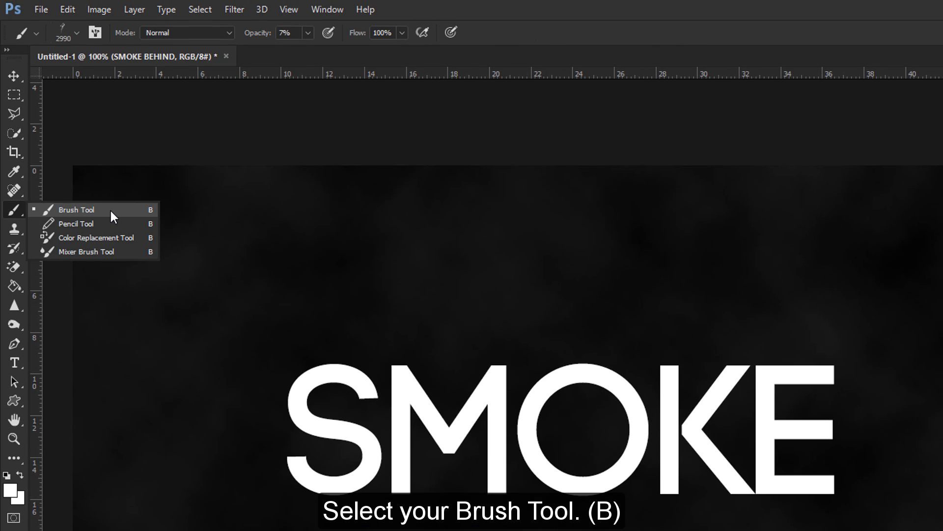
pyautogui.click(110, 209)
pyautogui.click(77, 35)
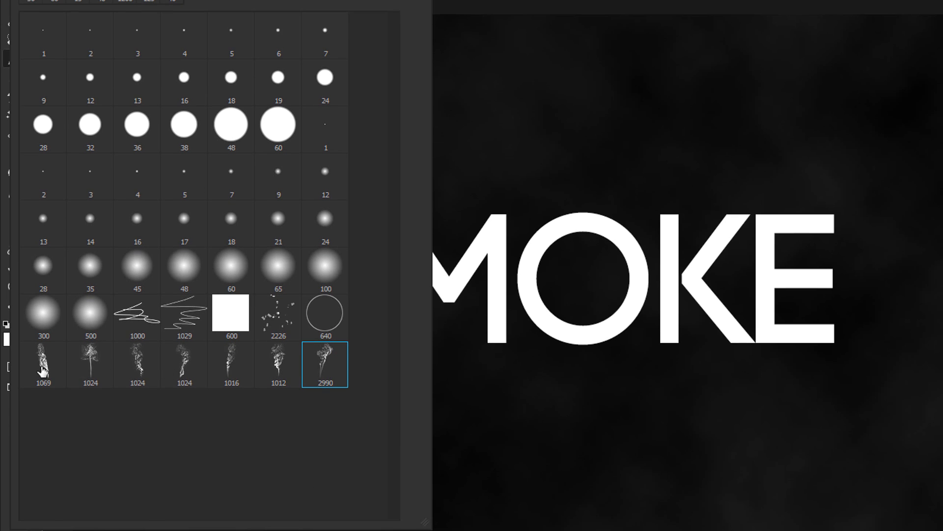
pyautogui.doubleClick(325, 364)
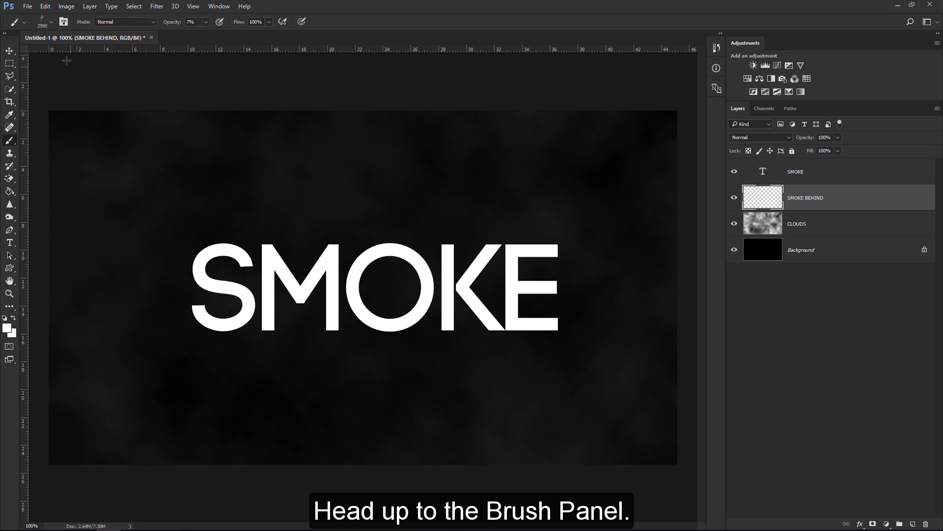
# Step: Rotate the smoke brush tip to -57°, set 100% opacity, and stamp a wisp behind the word
pyautogui.click(63, 23)
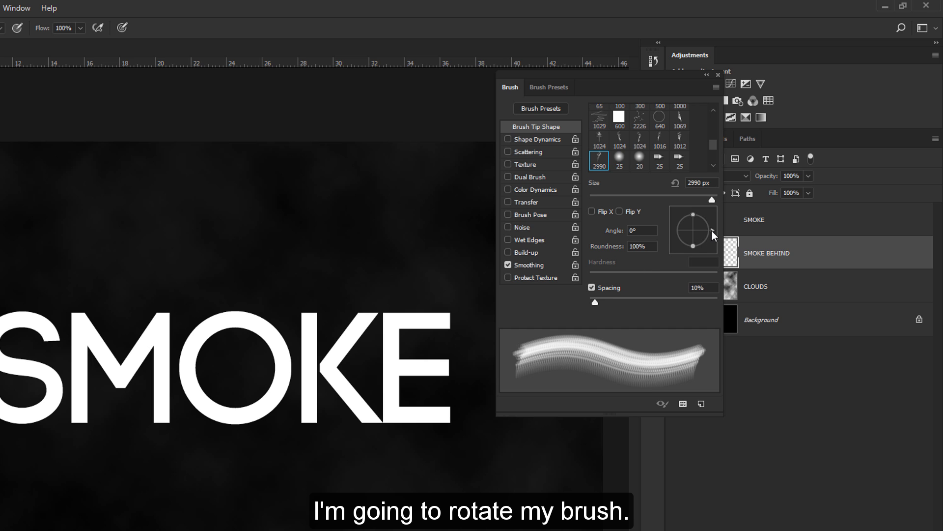
pyautogui.moveTo(711, 230); pyautogui.dragTo(705, 246)
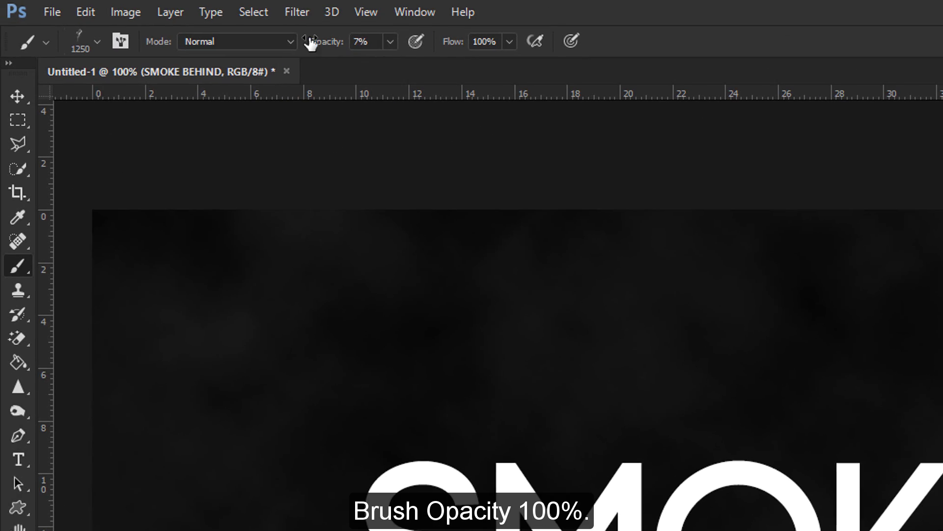
pyautogui.moveTo(310, 42); pyautogui.dragTo(718, 72)
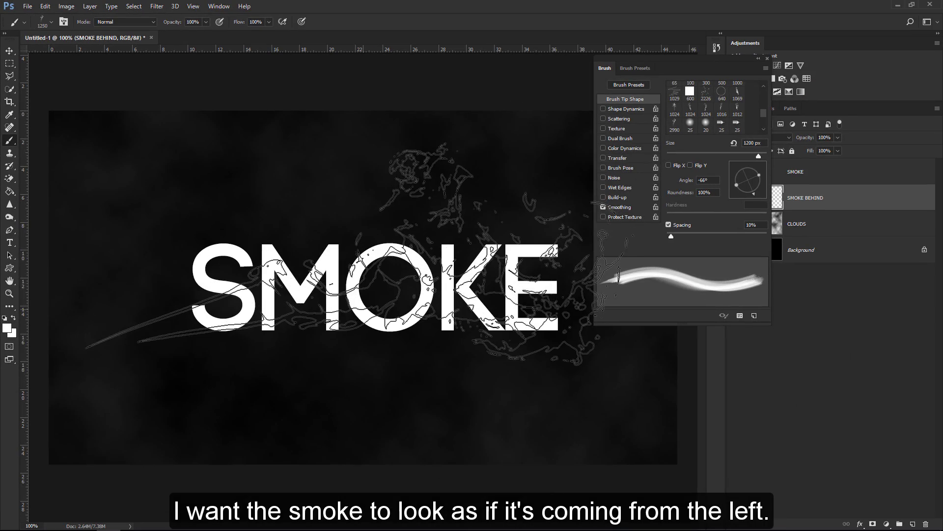
pyautogui.click(361, 252)
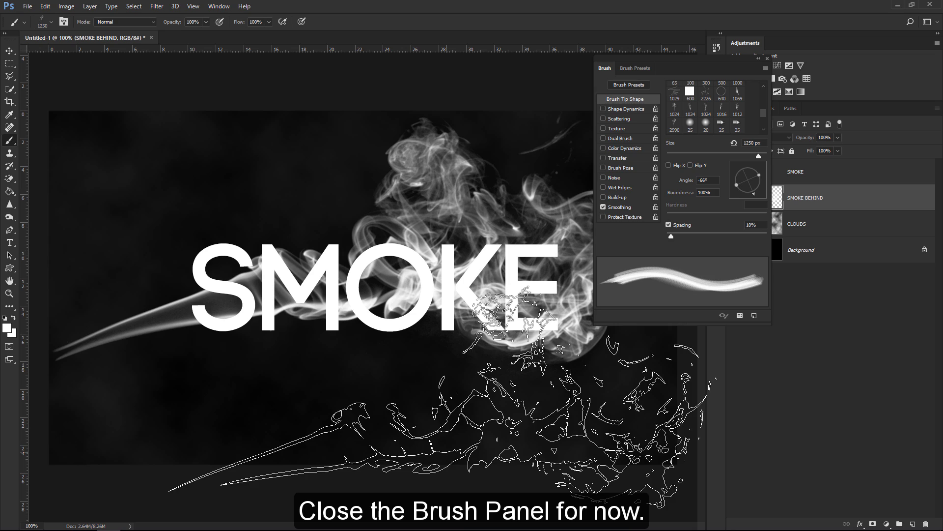
pyautogui.click(767, 58)
pyautogui.keyDown('ctrl'); pyautogui.click(762, 197); pyautogui.keyUp('ctrl')
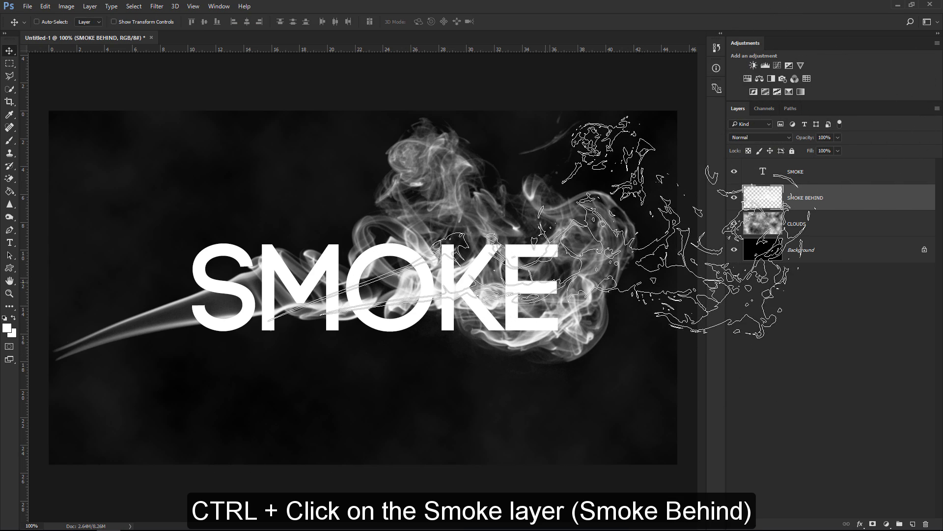
# Step: Load the SMOKE BEHIND pixels as a selection and turn it into a mask on the SMOKE text layer
pyautogui.keyDown('ctrl'); pyautogui.click(764, 200); pyautogui.keyUp('ctrl')
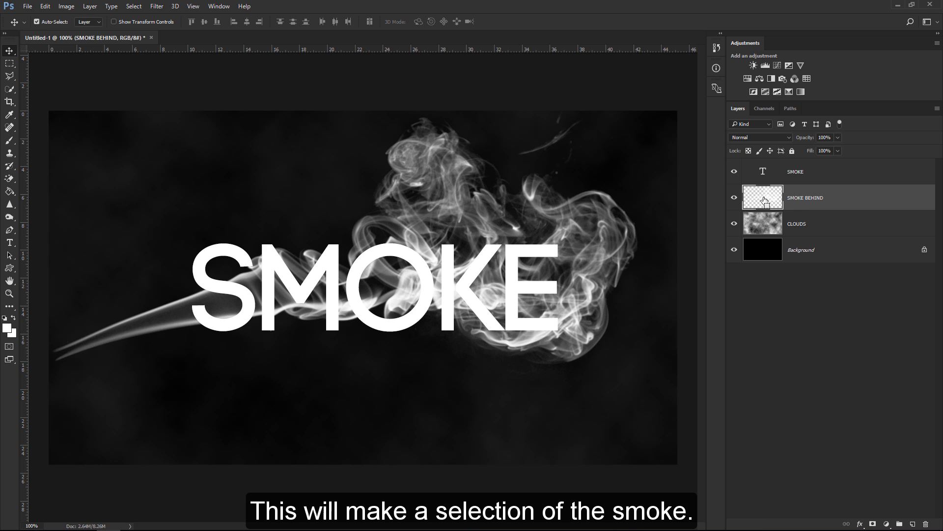
pyautogui.keyDown('ctrl'); pyautogui.click(764, 200); pyautogui.keyUp('ctrl')
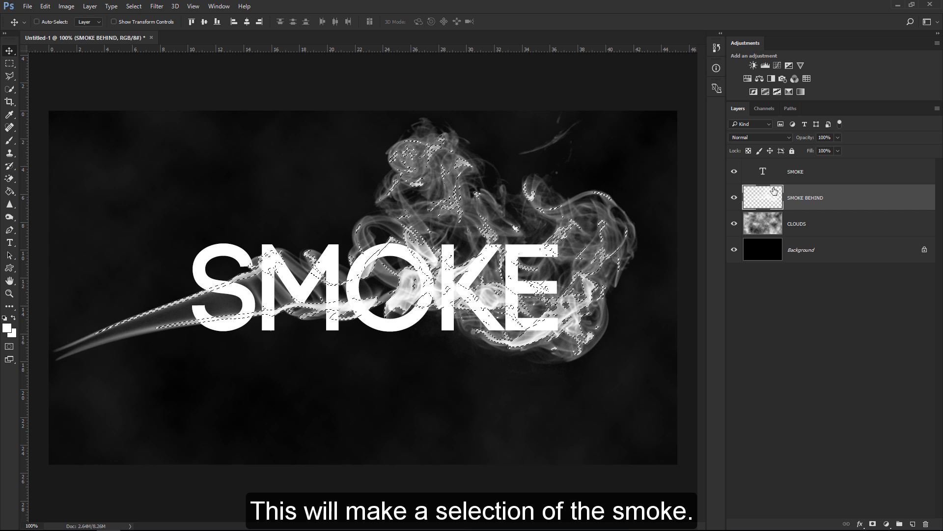
pyautogui.click(796, 171)
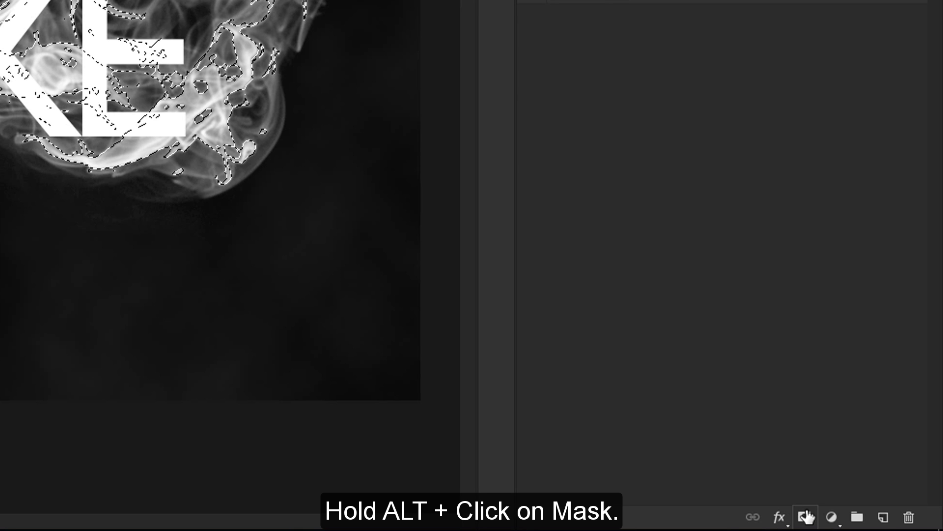
pyautogui.click(806, 515)
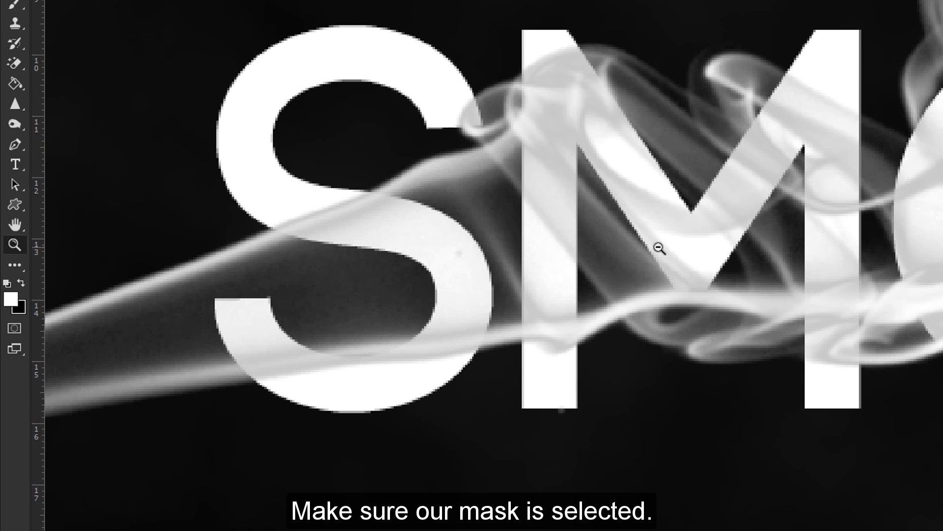
# Step: Select the Brush tool with black foreground and a 45 px soft round tip
pyautogui.click(20, 283)
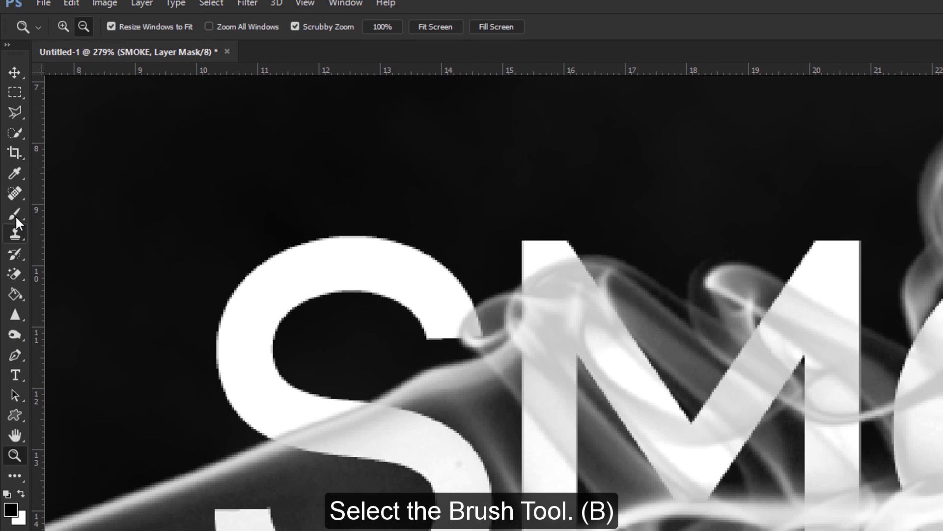
pyautogui.click(16, 216)
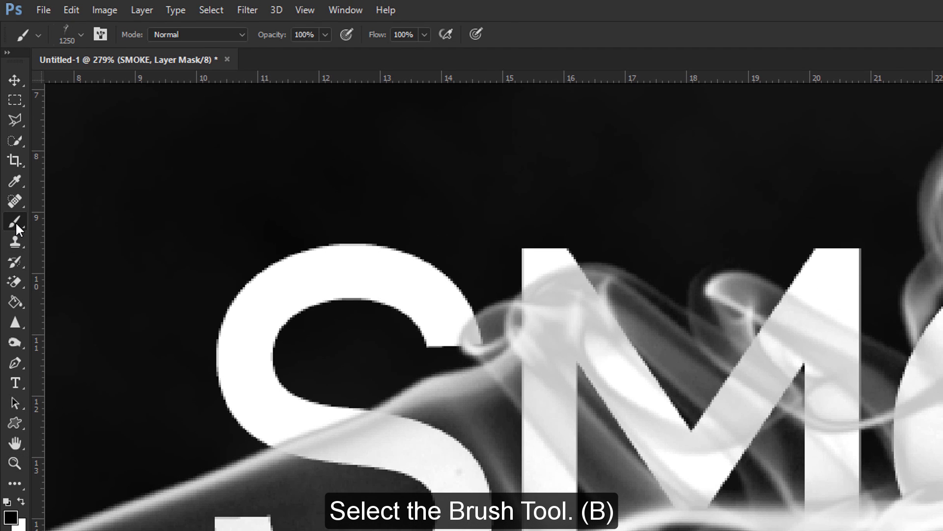
pyautogui.click(81, 30)
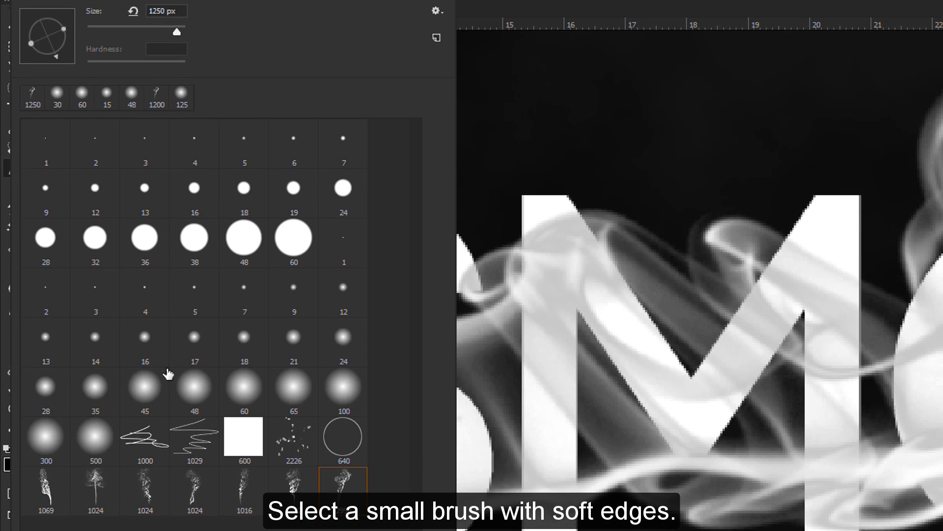
pyautogui.click(145, 386)
pyautogui.press('Return')
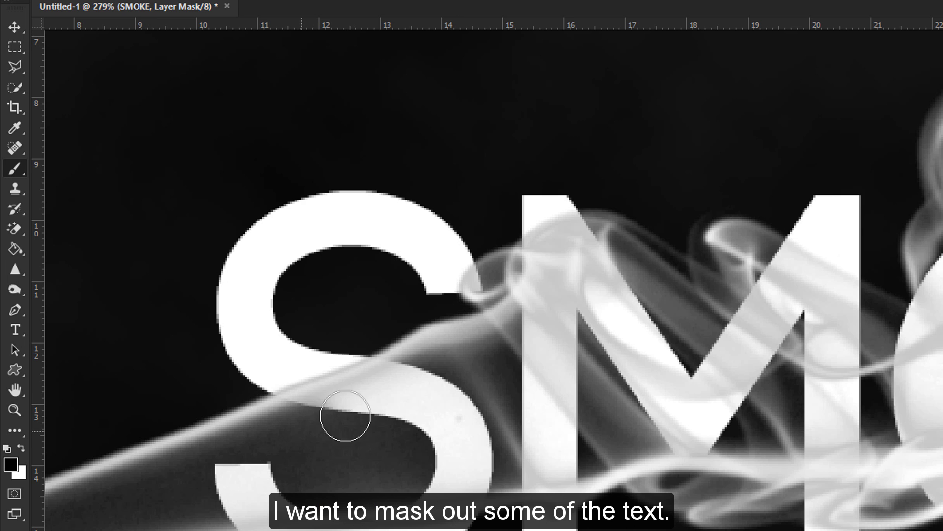
# Step: Paint black on the SMOKE mask to hide parts of the S and the O's top-left
pyautogui.moveTo(353, 400)
pyautogui.mouseDown()
pyautogui.moveTo(383, 396)
pyautogui.moveTo(379, 415)
pyautogui.mouseUp()
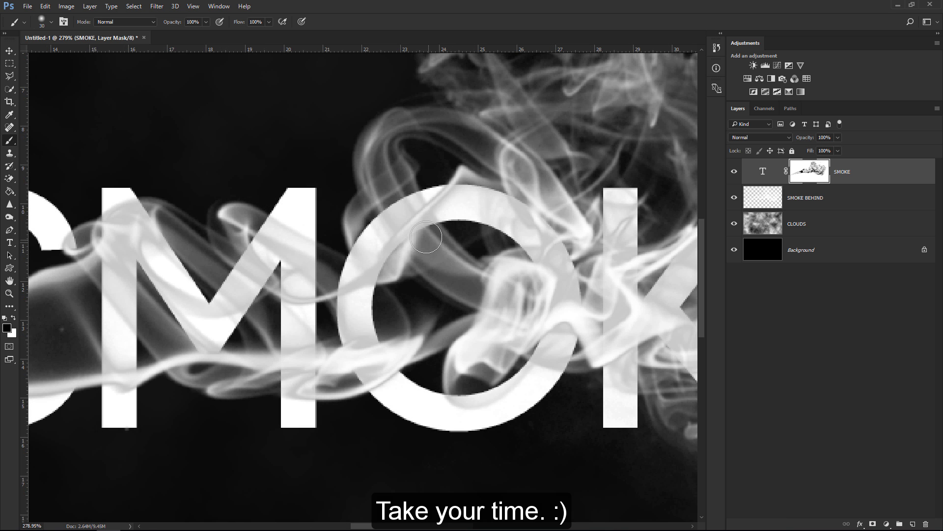
pyautogui.moveTo(426, 237)
pyautogui.mouseDown()
pyautogui.moveTo(389, 192)
pyautogui.moveTo(494, 291)
pyautogui.mouseUp()
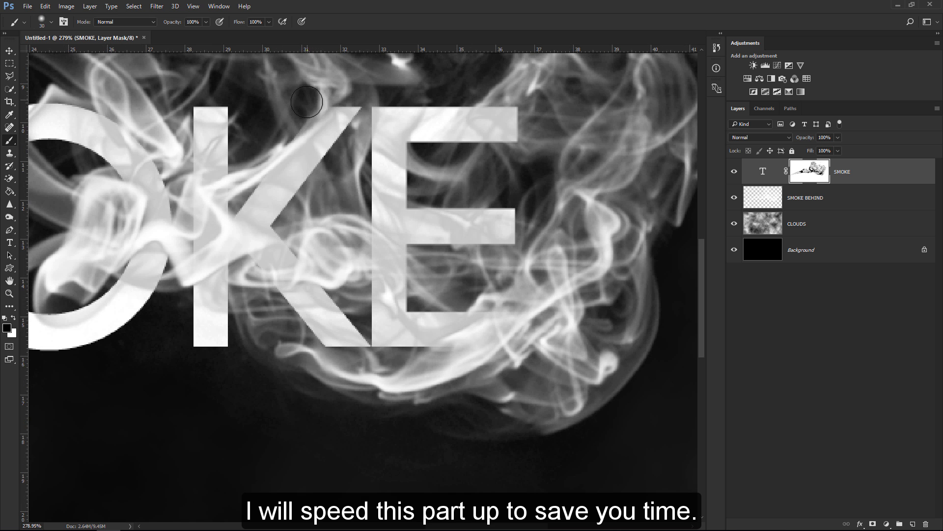
pyautogui.hscroll(-10, 312, 259)
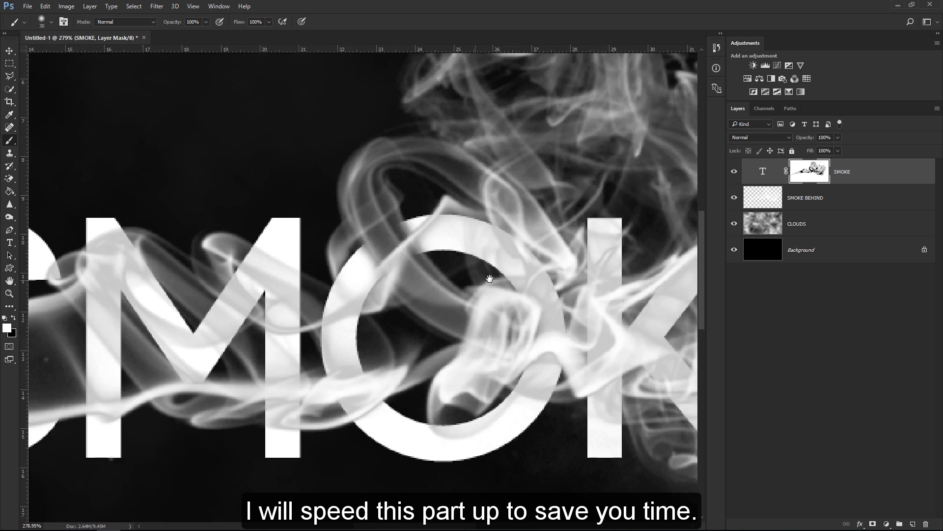
pyautogui.hscroll(-5, 312, 259)
pyautogui.press(']')
pyautogui.press('x')
pyautogui.moveTo(295, 253); pyautogui.dragTo(285, 250)
# Step: Paint white on the mask near the S to restore text, then fit the document on screen
pyautogui.press('x')
pyautogui.scroll(-5, 290, 246)
pyautogui.press('[')
pyautogui.press('[')
pyautogui.moveTo(231, 319)
pyautogui.mouseDown()
pyautogui.moveTo(180, 315)
pyautogui.moveTo(253, 320)
pyautogui.mouseUp()
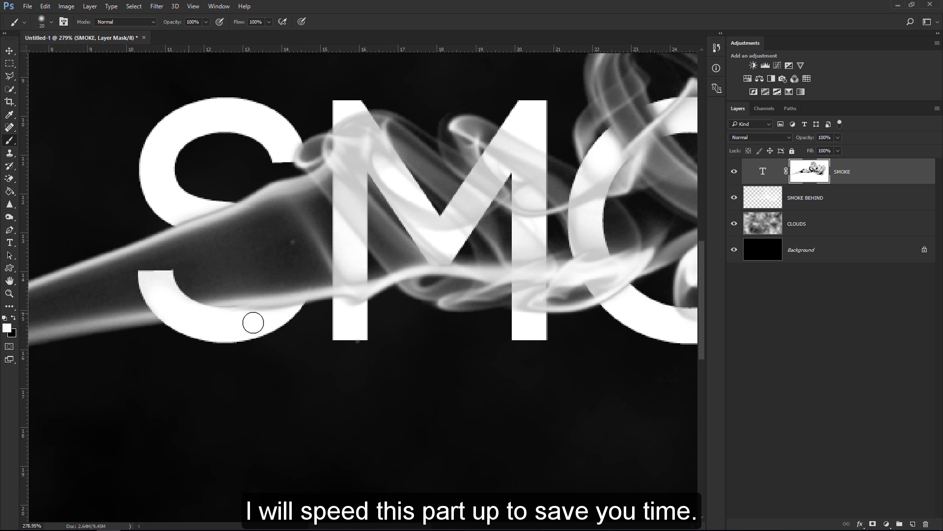
pyautogui.hscroll(3, 341, 385)
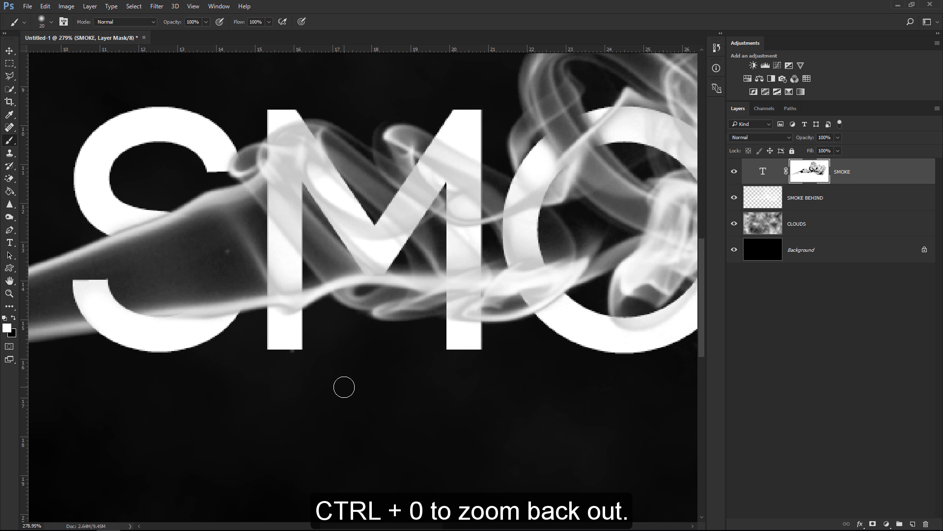
pyautogui.hotkey('ctrl', '0')
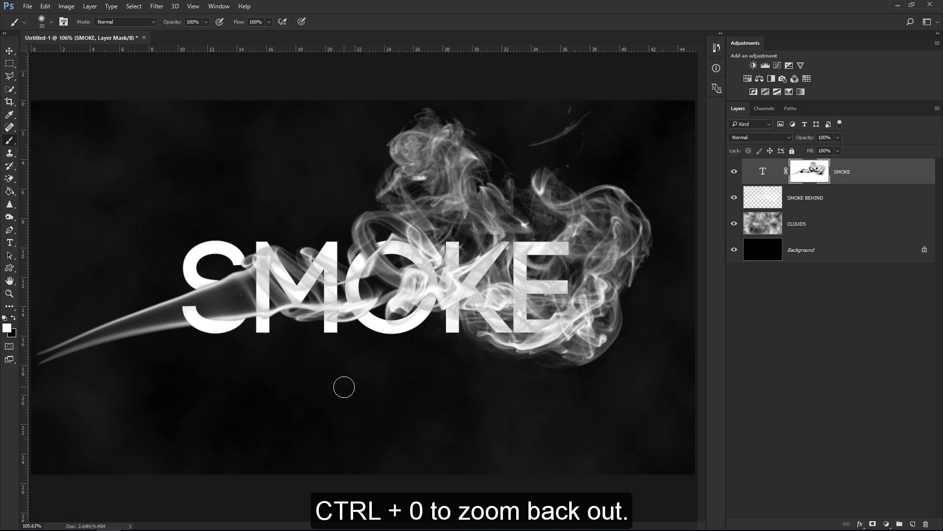
pyautogui.hotkey('alt', '[')
pyautogui.press(']')
pyautogui.press(']')
pyautogui.press(']')
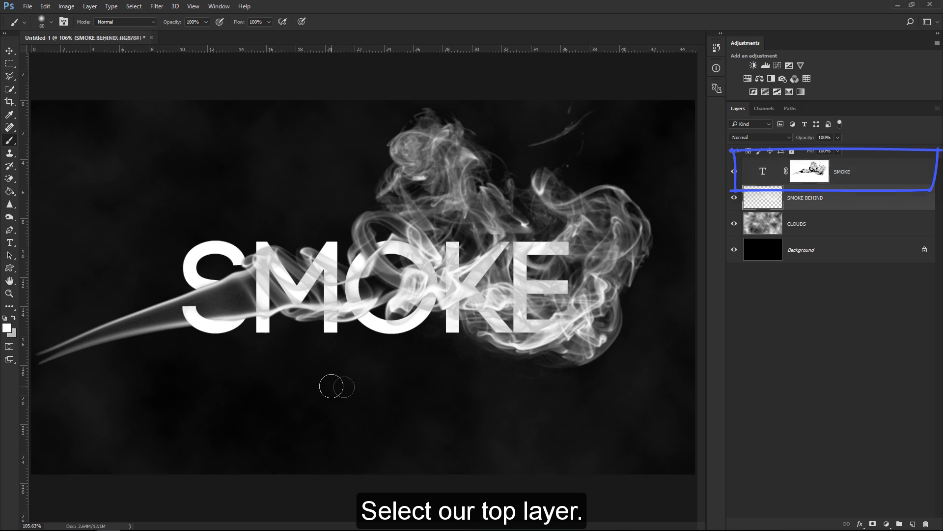
pyautogui.click(877, 175)
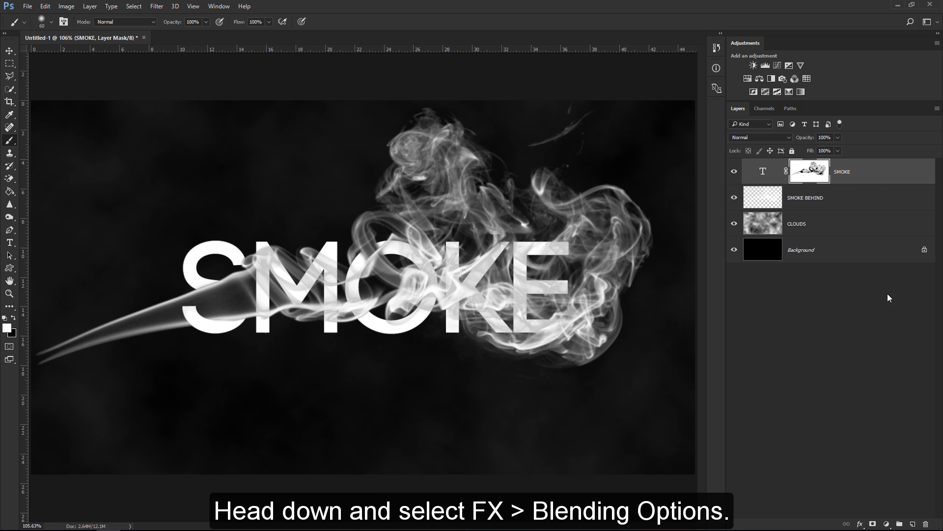
# Step: Give the SMOKE text a drop shadow with 100% opacity, distance 2 and size 5
pyautogui.click(860, 524)
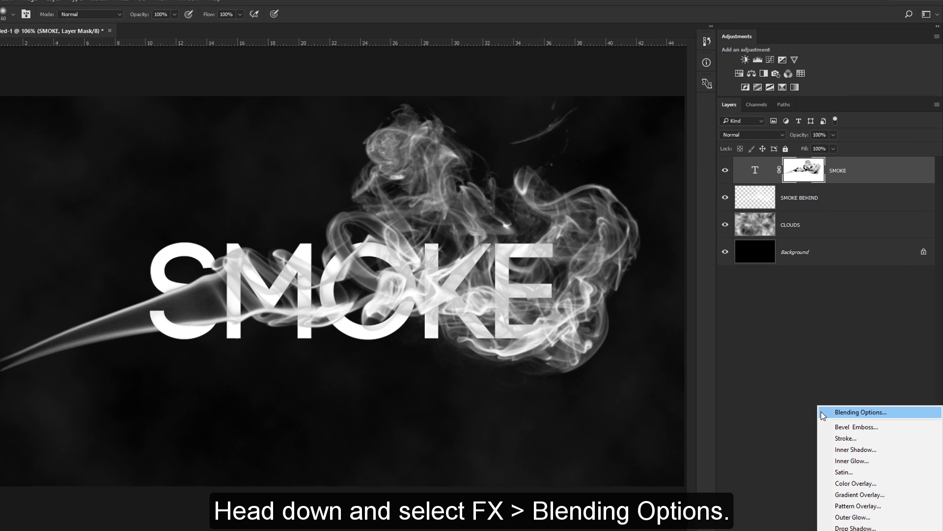
pyautogui.click(828, 403)
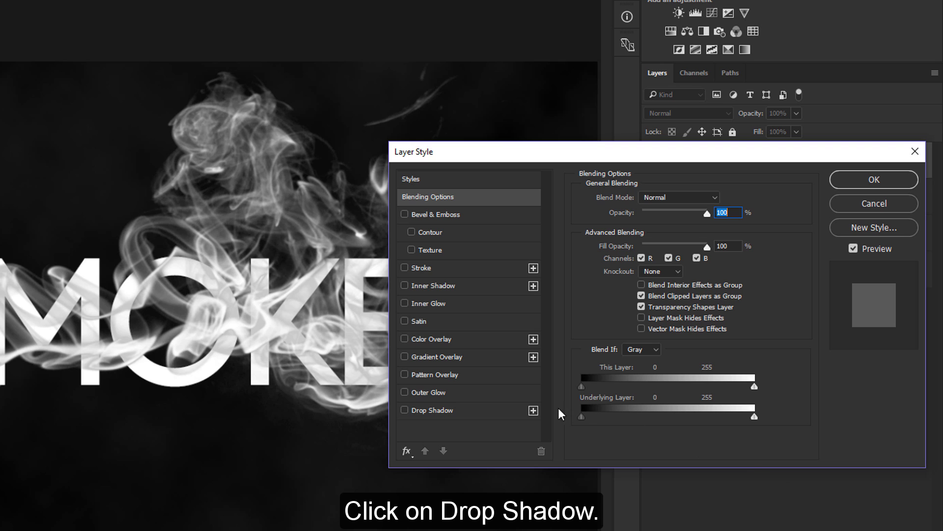
pyautogui.click(431, 409)
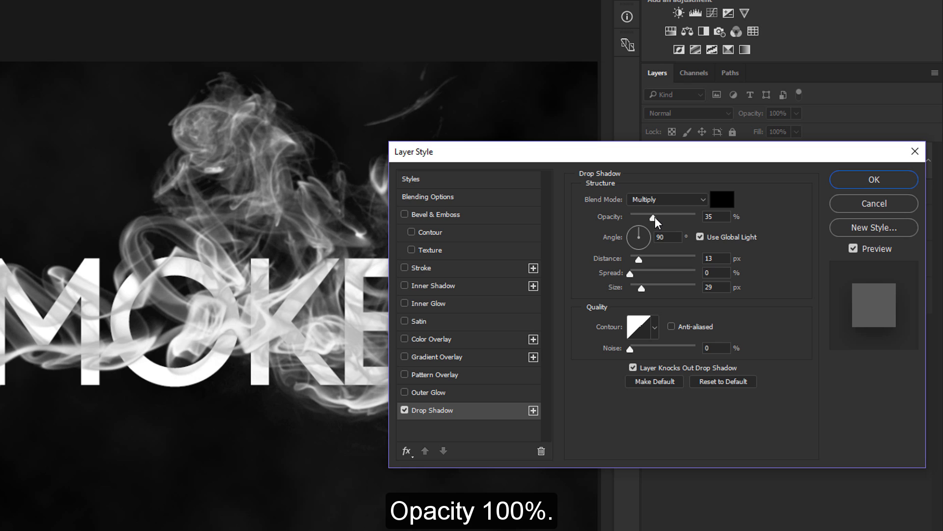
pyautogui.moveTo(659, 217); pyautogui.dragTo(730, 208)
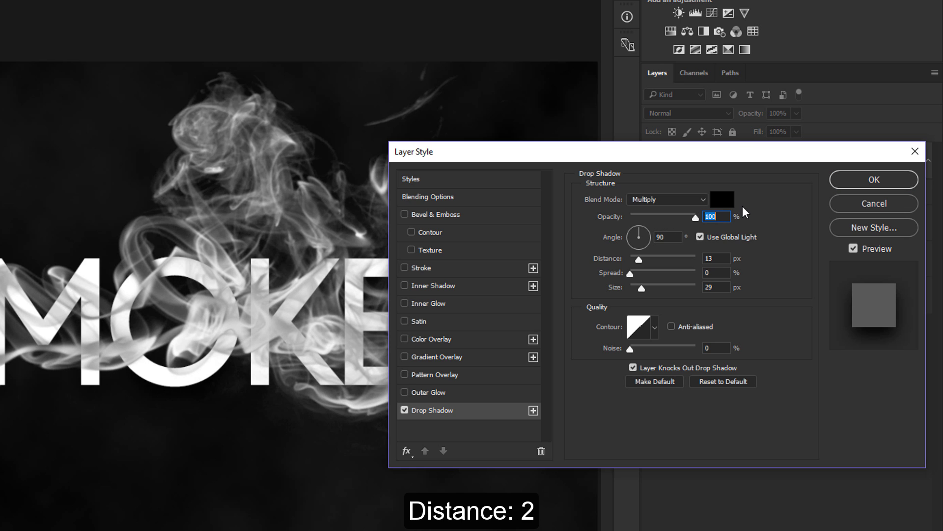
pyautogui.click(717, 258)
pyautogui.write('2')
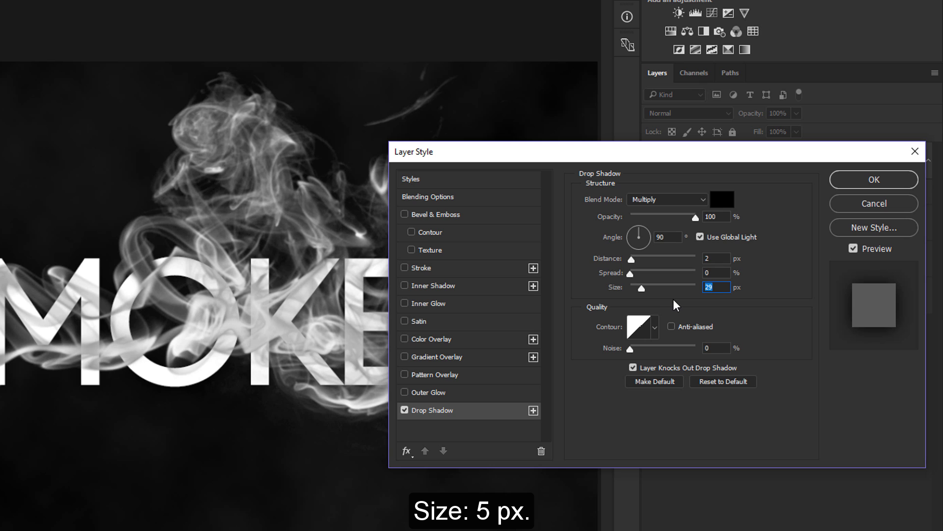
pyautogui.write('5')
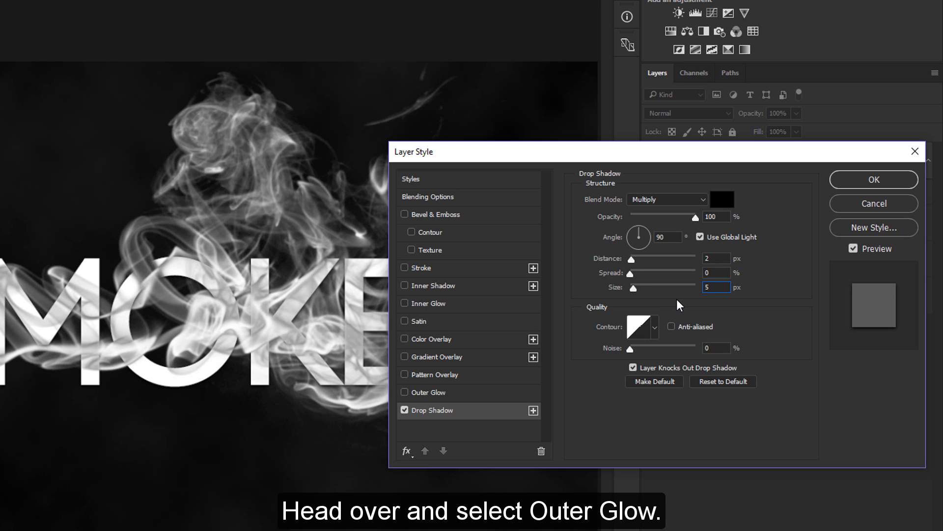
# Step: Add an outer glow with 30% opacity and size 15, and apply the effects
pyautogui.click(446, 391)
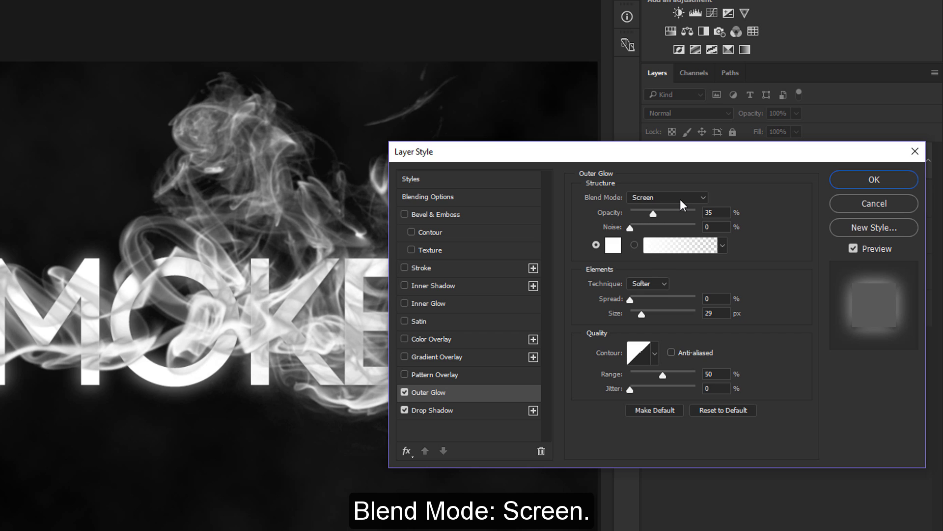
pyautogui.click(704, 212)
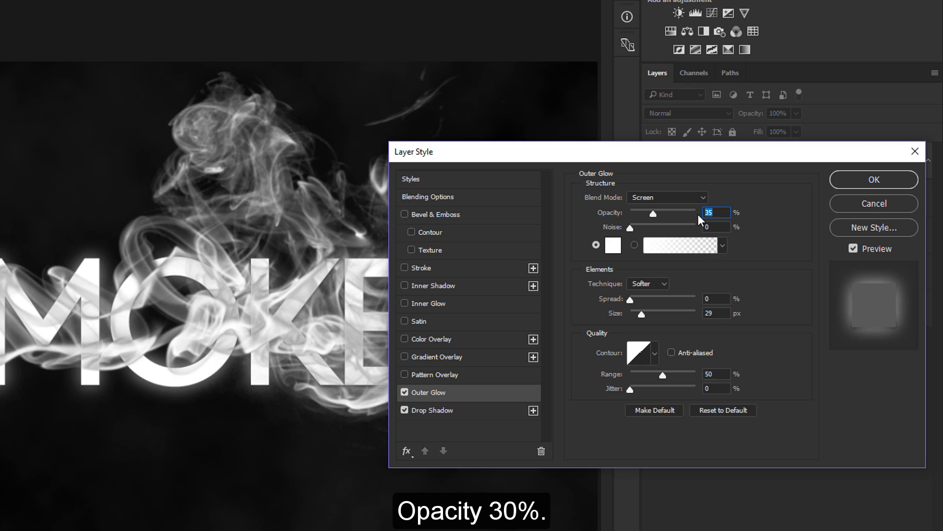
pyautogui.write('30')
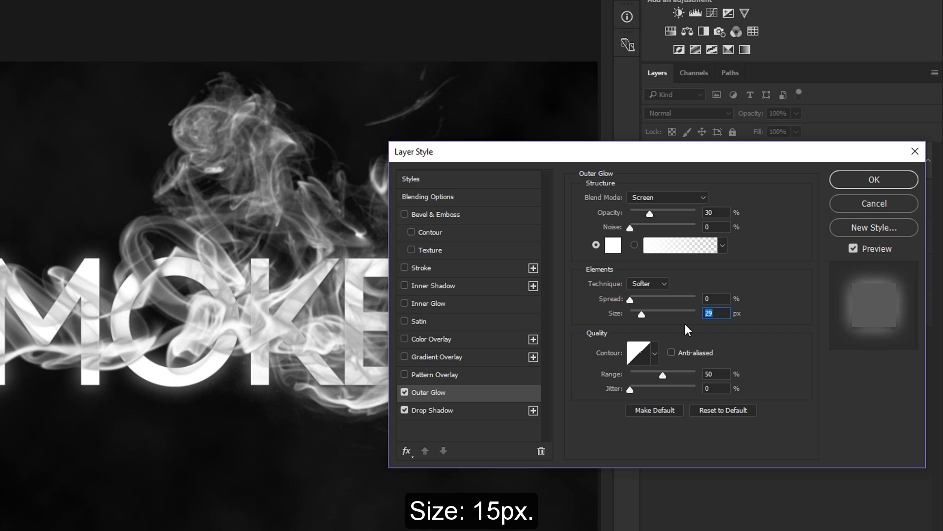
pyautogui.write('15')
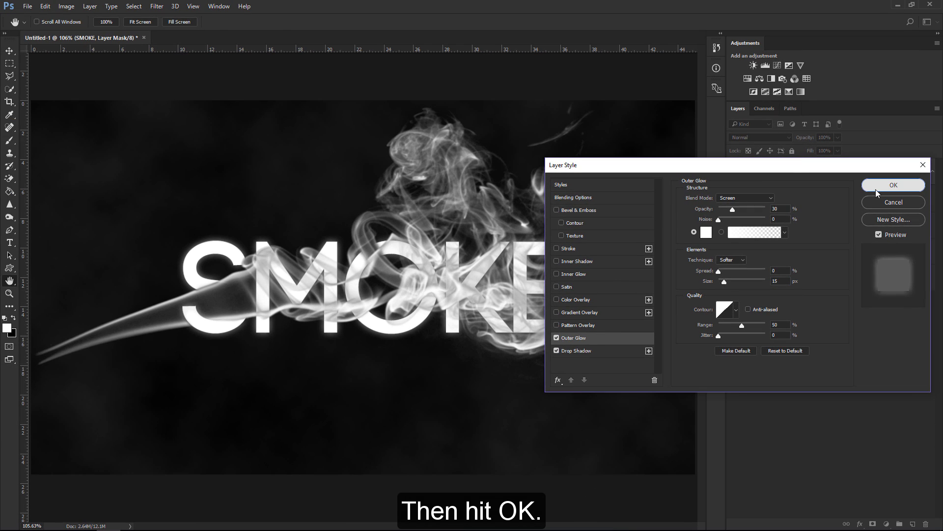
pyautogui.click(875, 189)
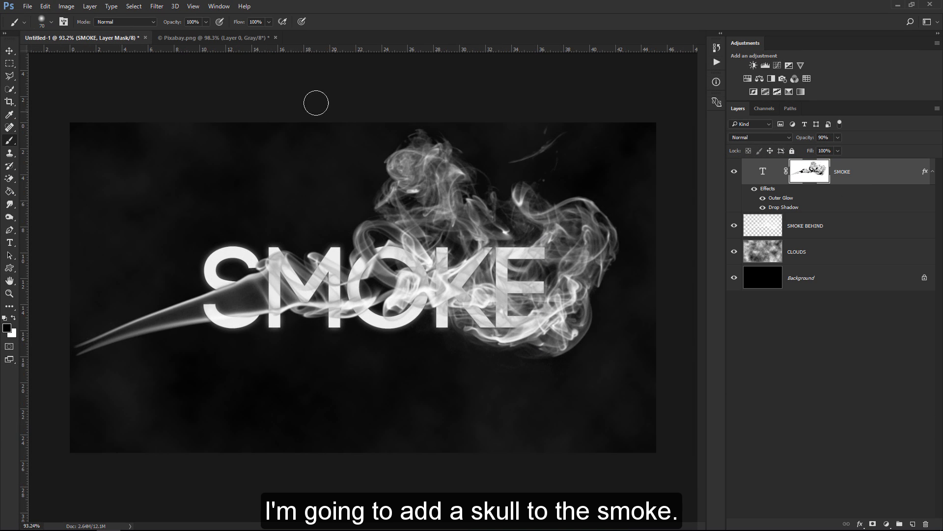
# Step: Drag the skull image from the Pixabay document into the SMOKE composition and name its layer SKULL
pyautogui.click(255, 39)
pyautogui.press('v')
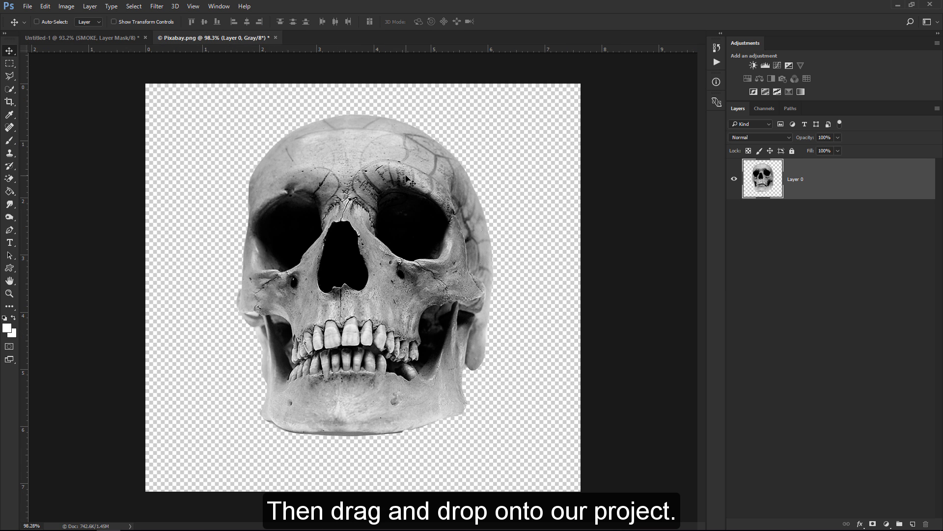
pyautogui.moveTo(408, 180); pyautogui.dragTo(393, 138)
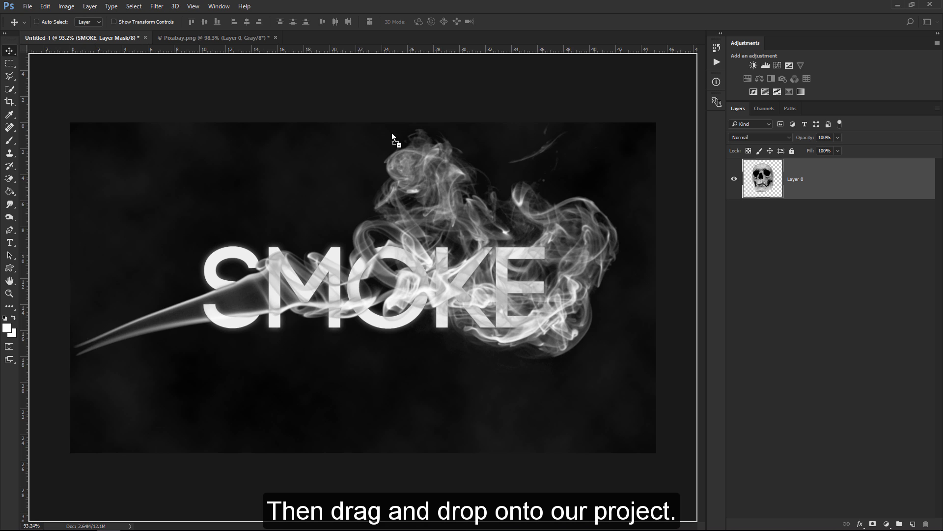
pyautogui.moveTo(440, 163); pyautogui.dragTo(443, 167)
pyautogui.write('SKU')
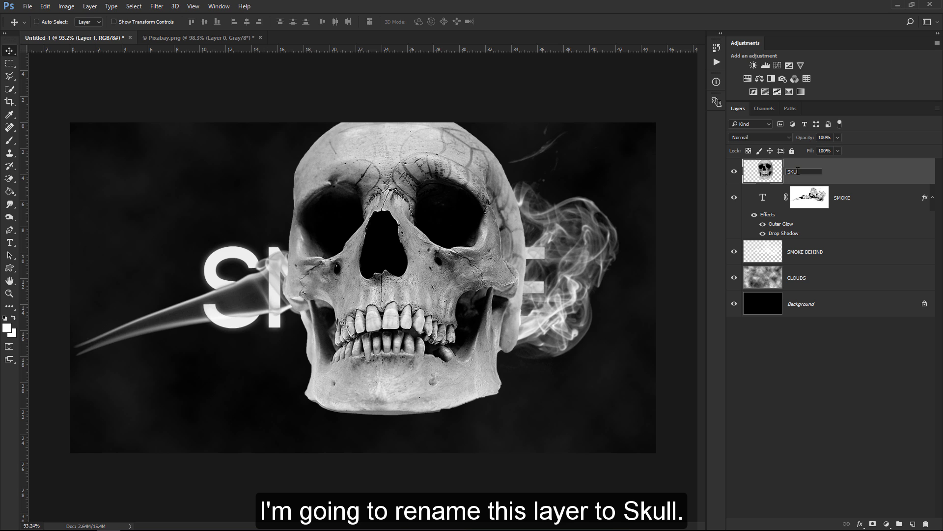
pyautogui.write('LL')
pyautogui.press('Return')
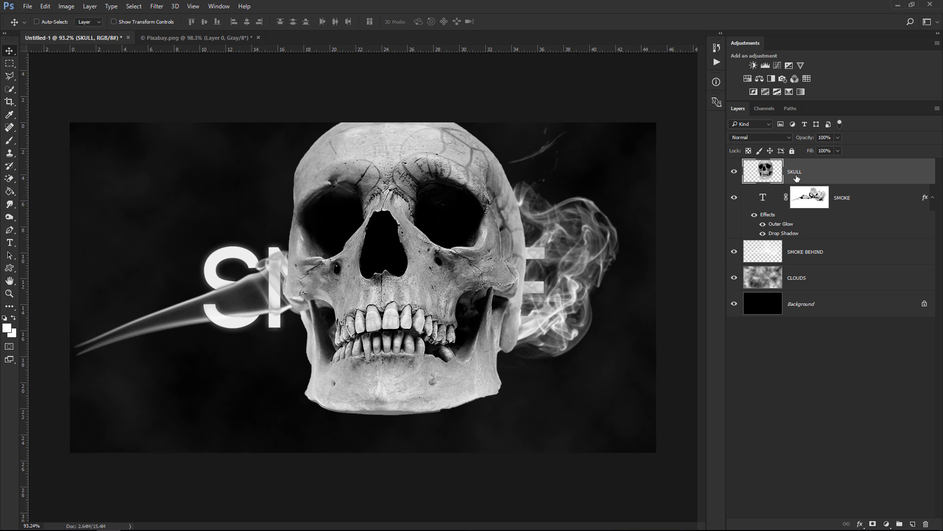
pyautogui.hotkey('ctrl', 't')
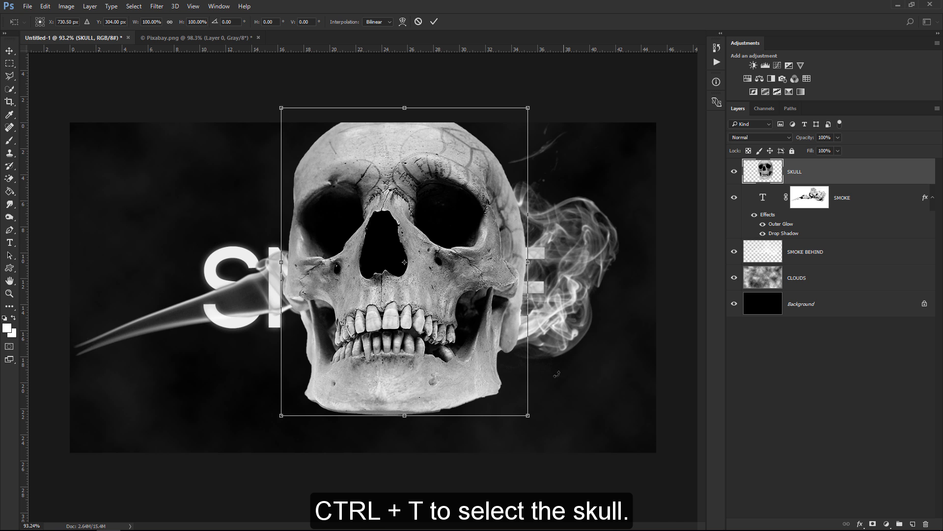
# Step: Scale the skull down to about 23% and position it atop the smoke
pyautogui.moveTo(528, 416); pyautogui.dragTo(441, 307)
pyautogui.moveTo(426, 268); pyautogui.dragTo(443, 197)
pyautogui.moveTo(456, 237); pyautogui.dragTo(446, 201)
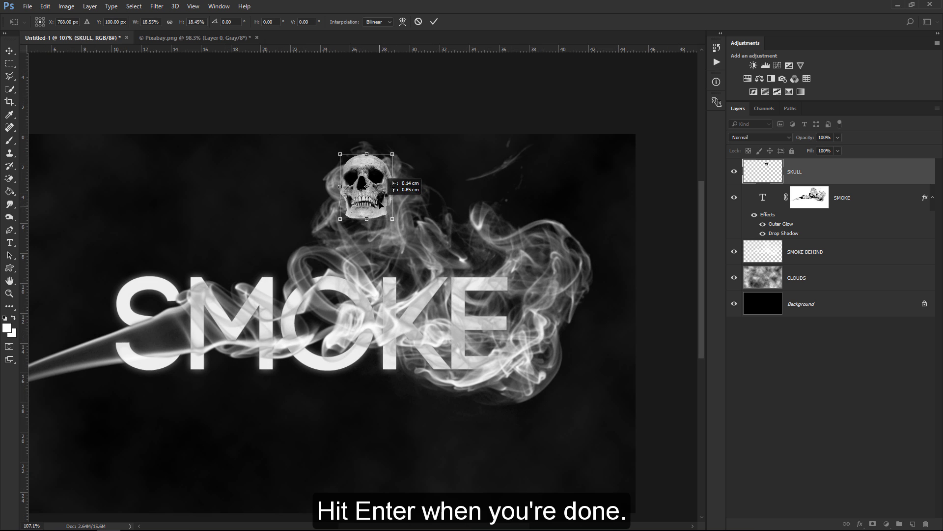
pyautogui.click(433, 23)
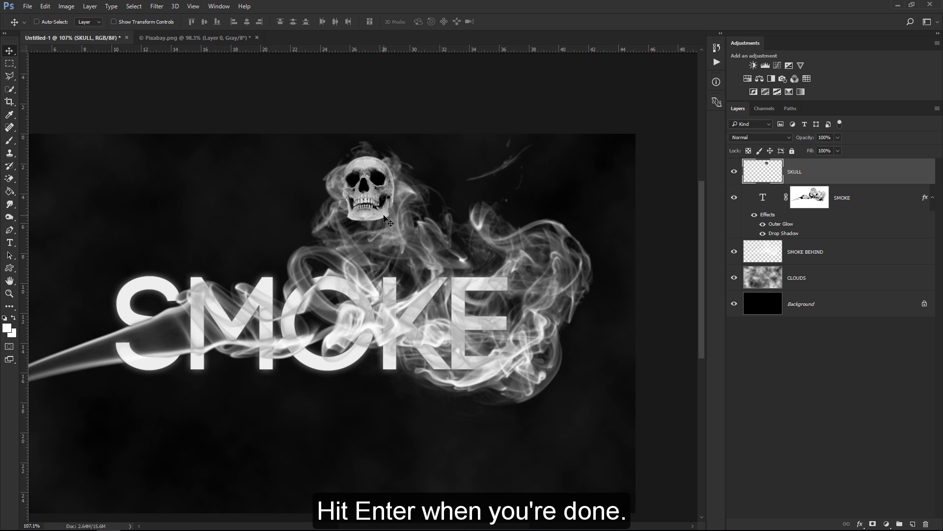
# Step: Set the SKULL layer's blend mode to Soft Light and zoom in around the skull
pyautogui.click(757, 137)
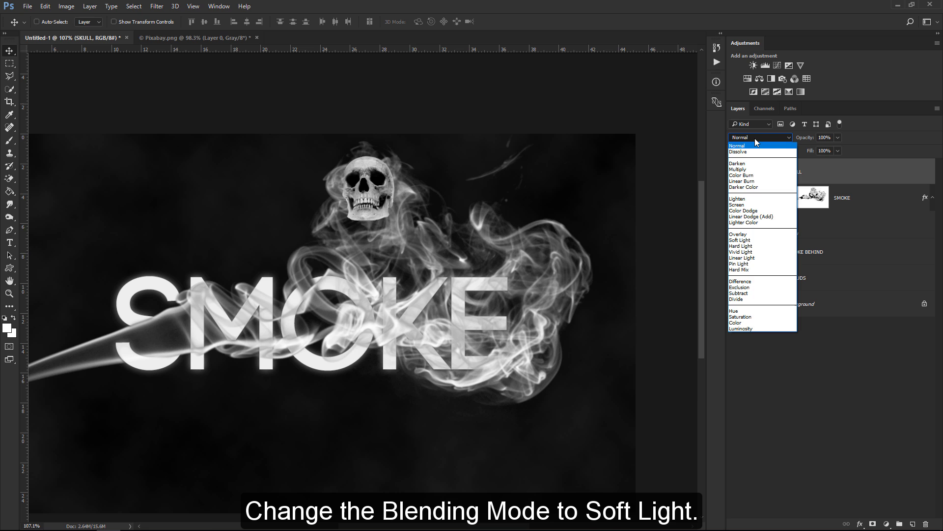
pyautogui.click(763, 241)
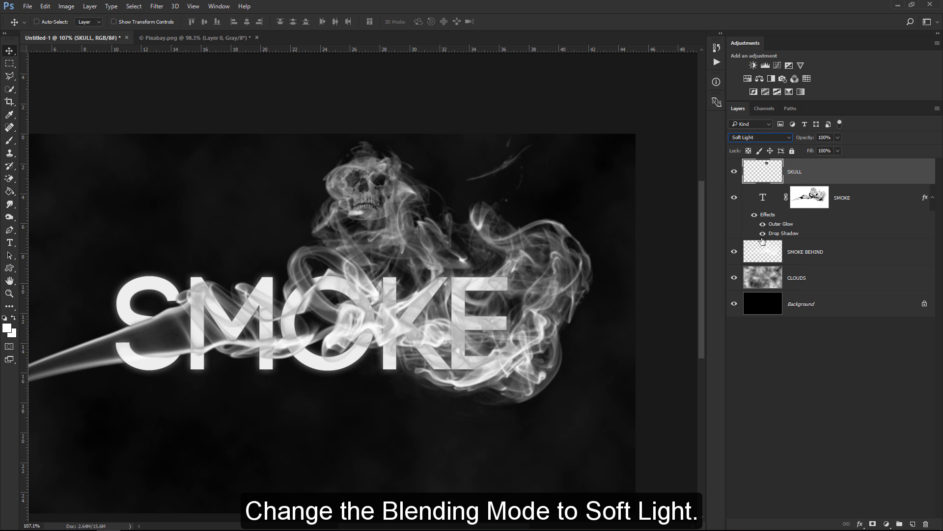
pyautogui.press('z')
pyautogui.moveTo(360, 186); pyautogui.dragTo(410, 182)
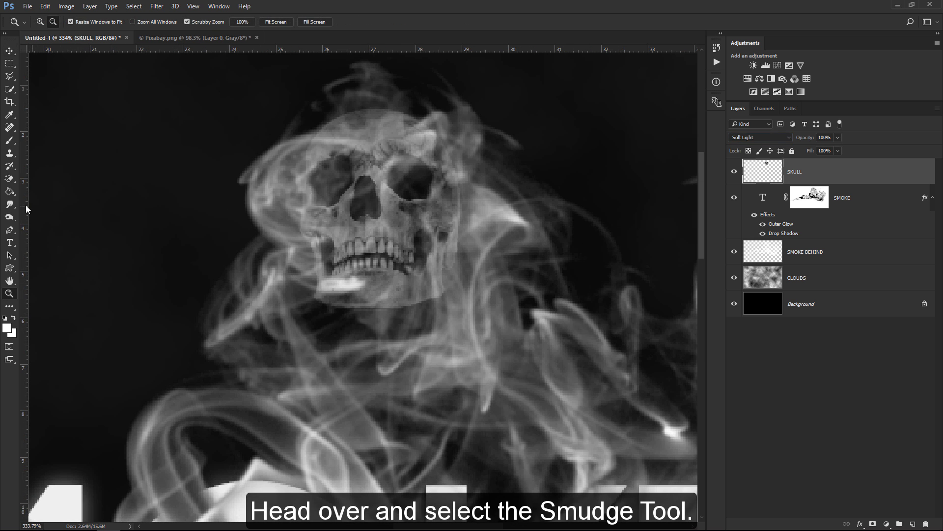
# Step: With a smaller Smudge brush, smear the skull's jaw edges into the surrounding smoke
pyautogui.click(9, 203)
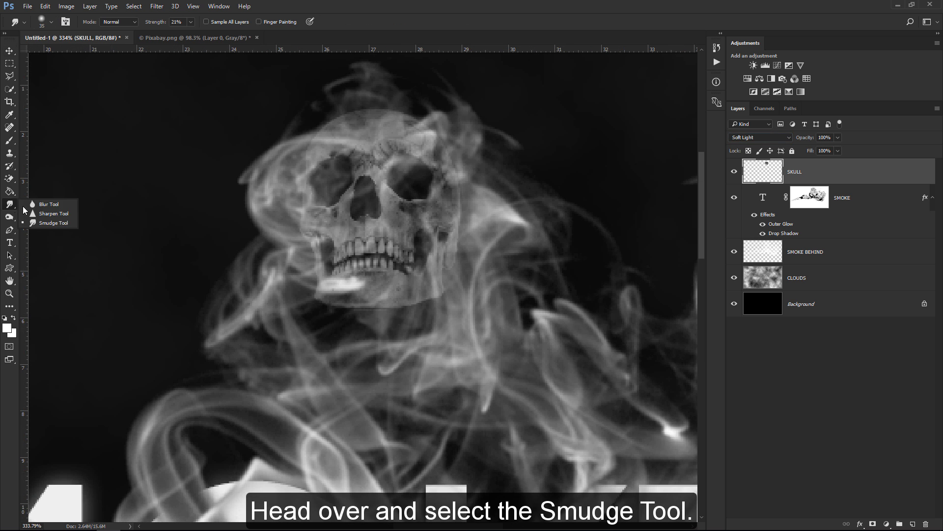
pyautogui.click(63, 223)
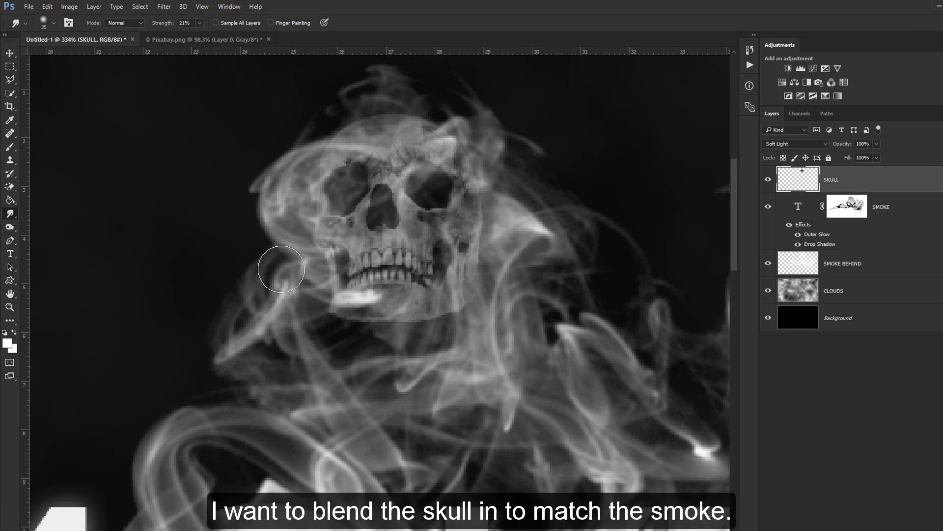
pyautogui.press('[')
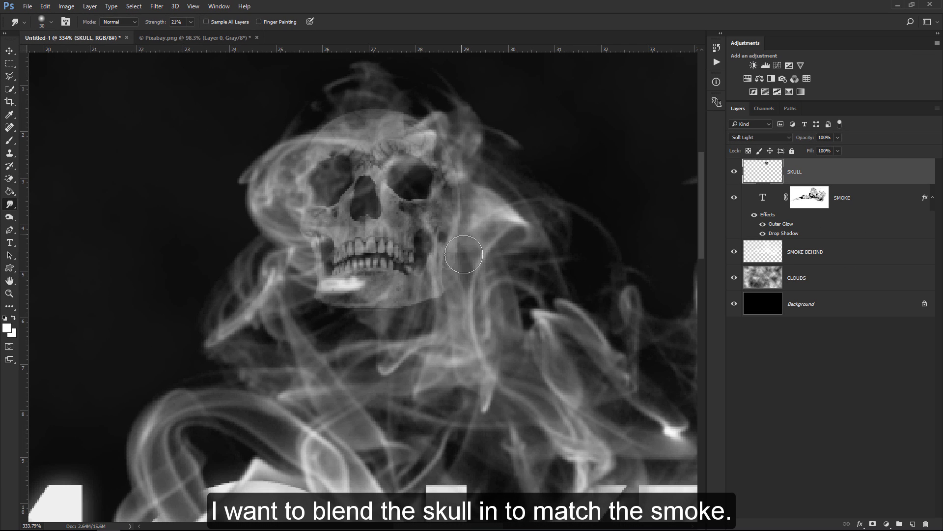
pyautogui.moveTo(492, 280); pyautogui.dragTo(443, 306)
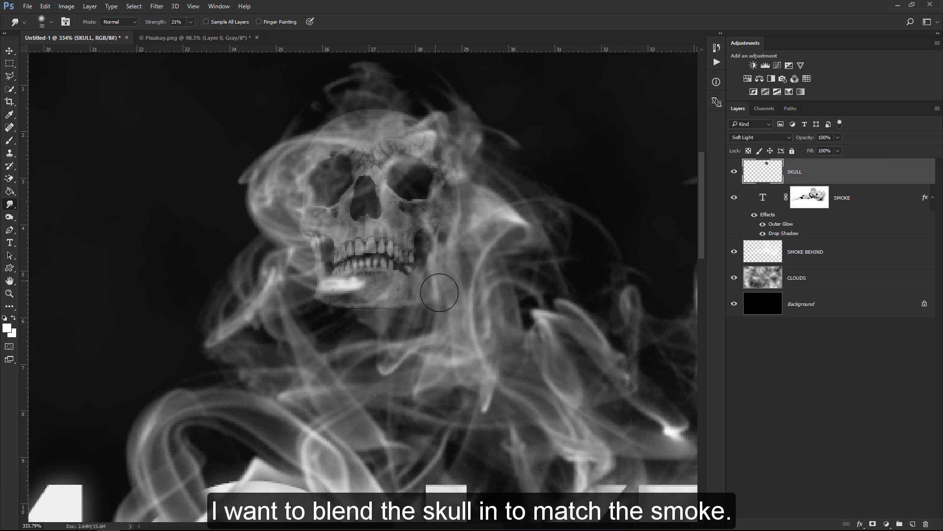
pyautogui.press('[')
pyautogui.press('[')
pyautogui.press('[')
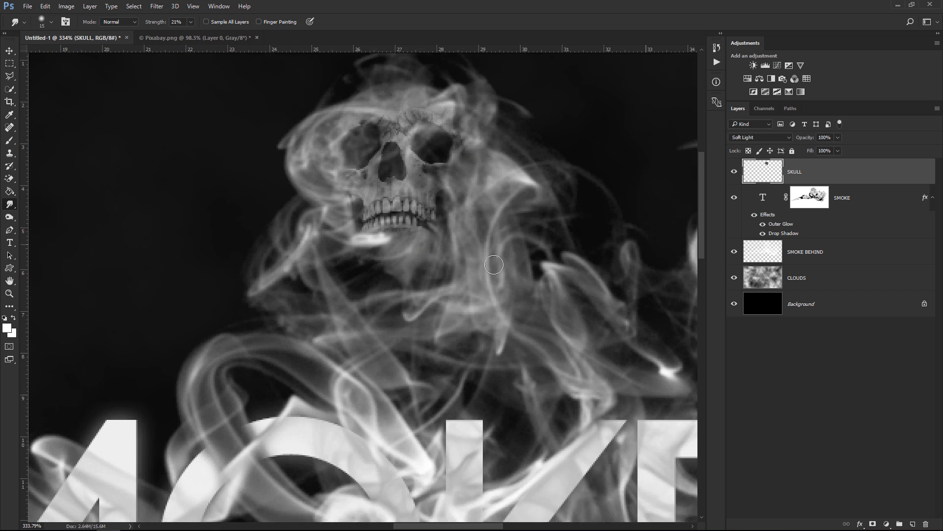
pyautogui.hotkey('ctrl', '0')
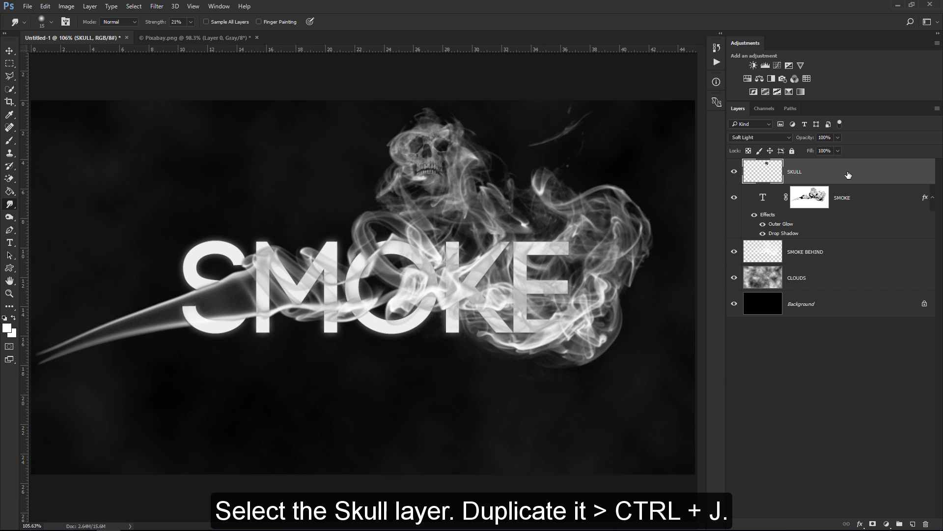
# Step: Duplicate the SKULL layer and move the copy into the smoke on the right
pyautogui.press('v')
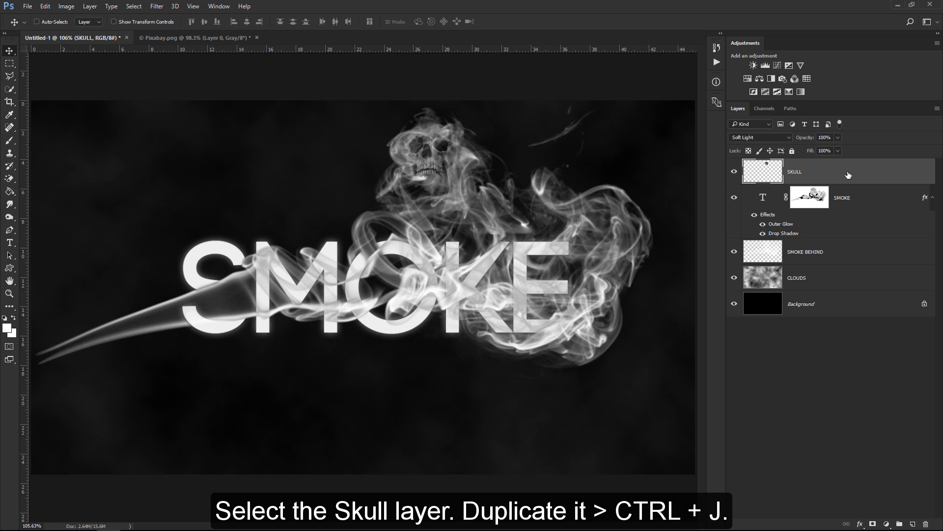
pyautogui.hotkey('ctrl', 'j')
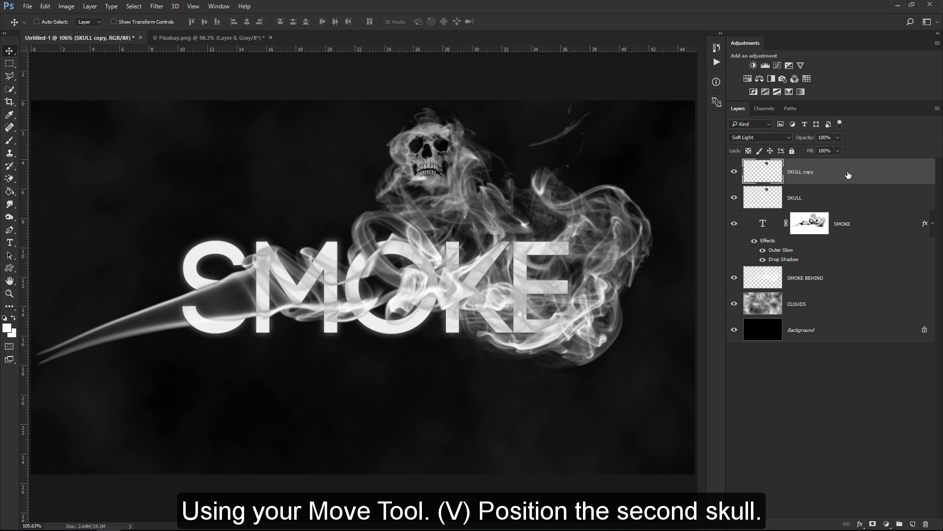
pyautogui.moveTo(437, 157); pyautogui.dragTo(620, 229)
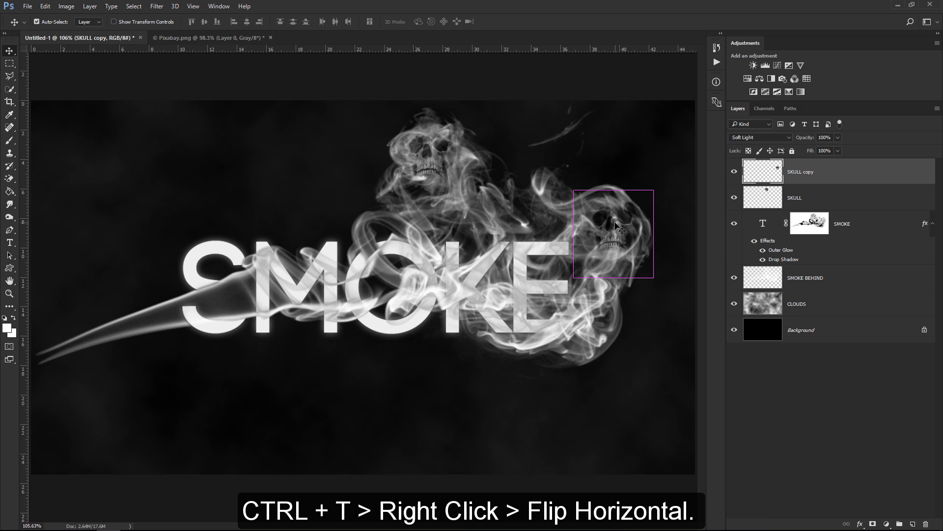
# Step: Flip the skull copy horizontally and tilt it about 42 degrees
pyautogui.hotkey('ctrl', 't')
pyautogui.rightClick(616, 224)
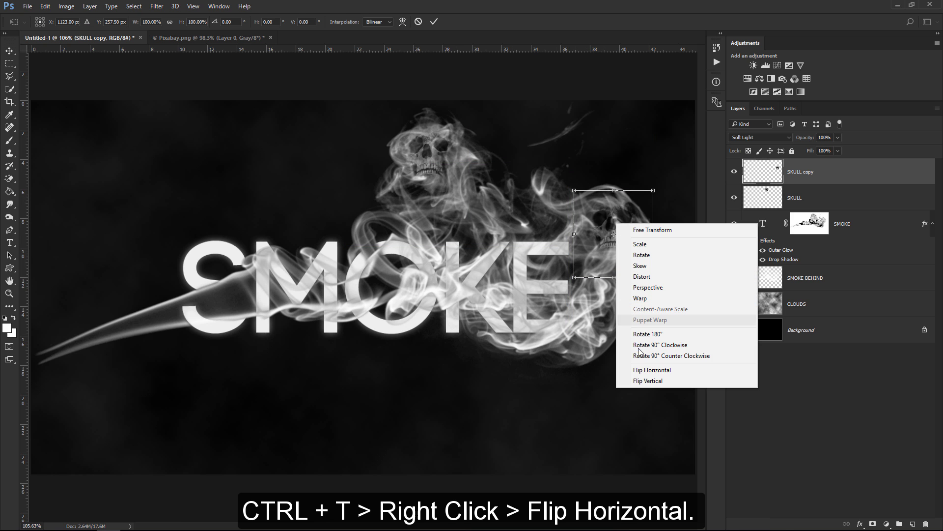
pyautogui.click(647, 371)
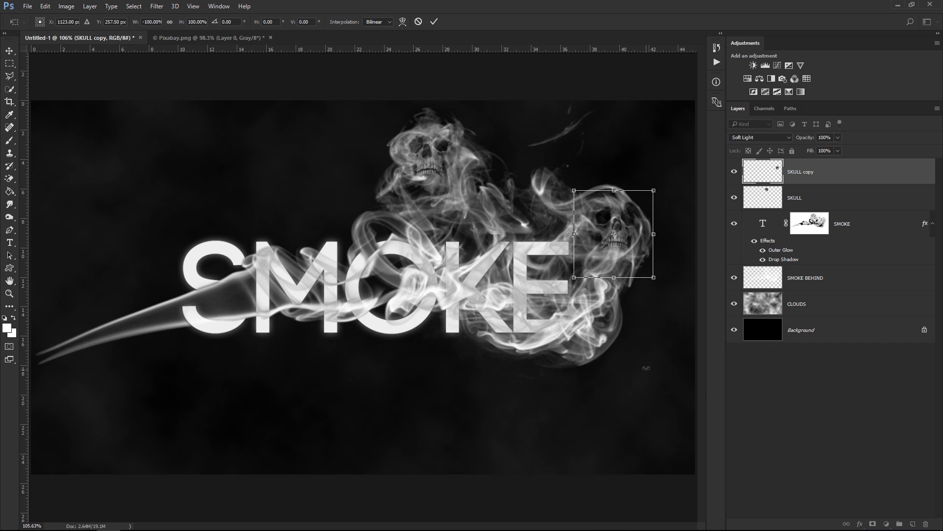
pyautogui.moveTo(672, 242)
pyautogui.mouseDown()
pyautogui.moveTo(633, 257)
pyautogui.moveTo(614, 250)
pyautogui.mouseUp()
pyautogui.press('Return')
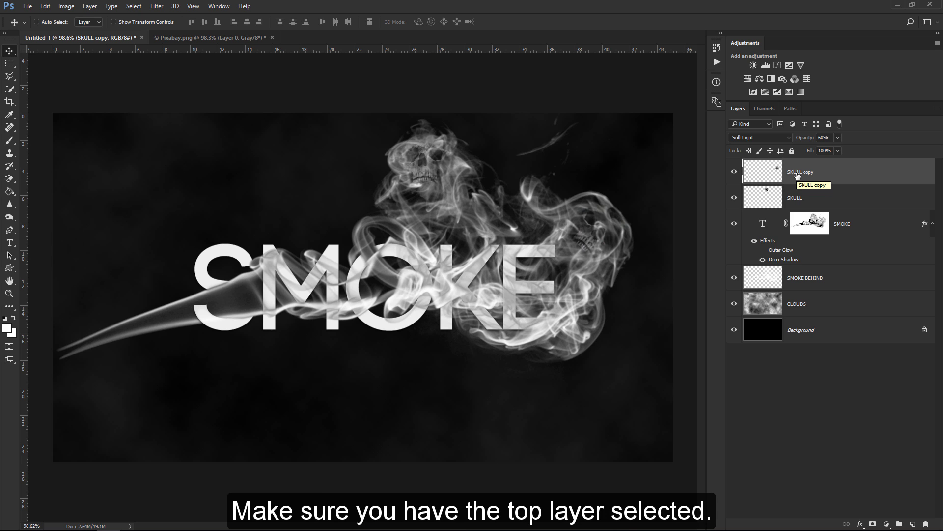
# Step: Add a Gradient Map adjustment layer using the blue-to-cyan gradient preset
pyautogui.press('b')
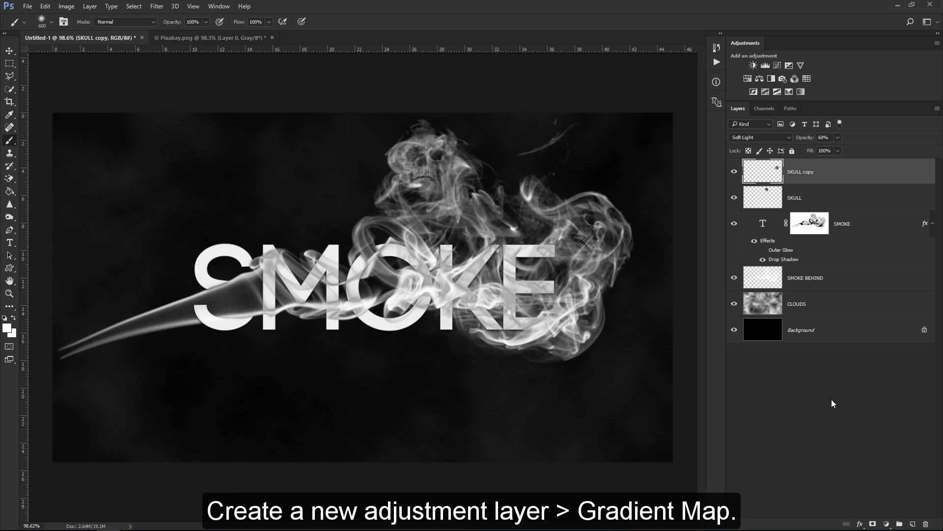
pyautogui.click(886, 524)
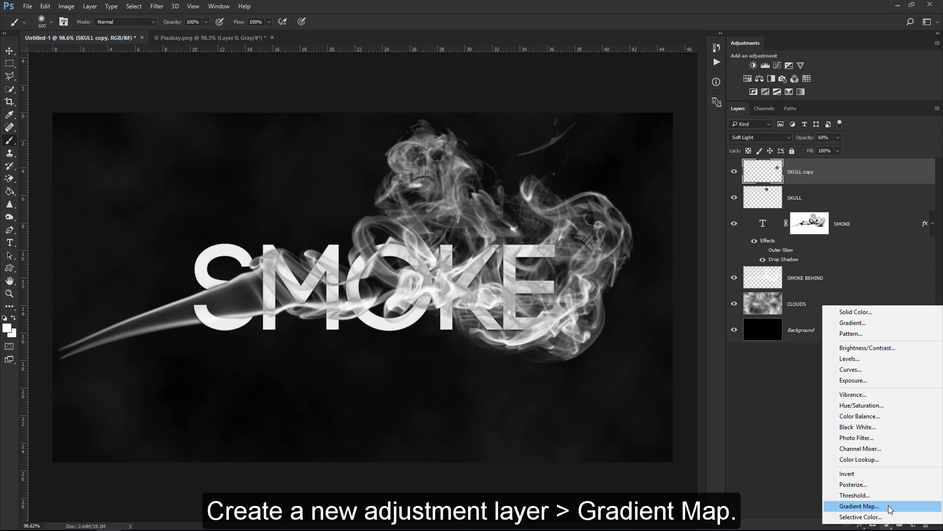
pyautogui.click(888, 505)
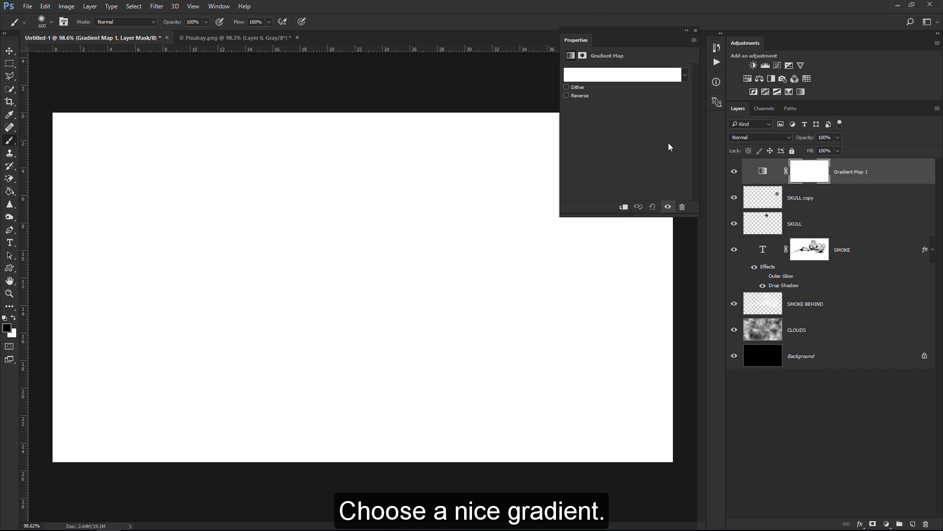
pyautogui.click(640, 79)
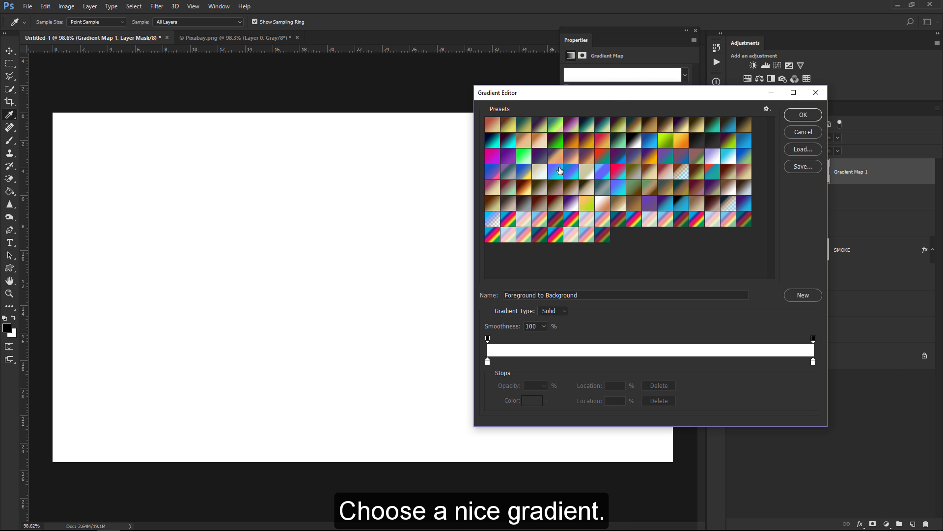
pyautogui.click(557, 174)
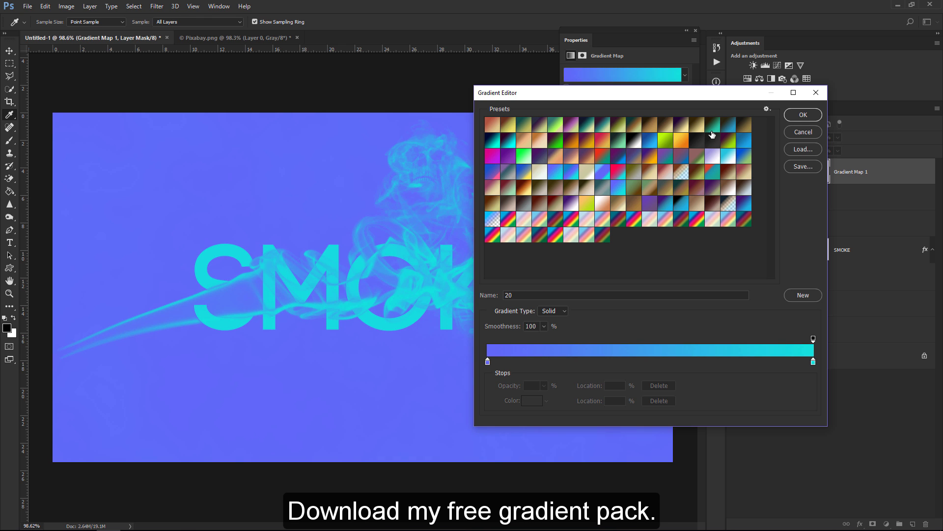
pyautogui.click(790, 116)
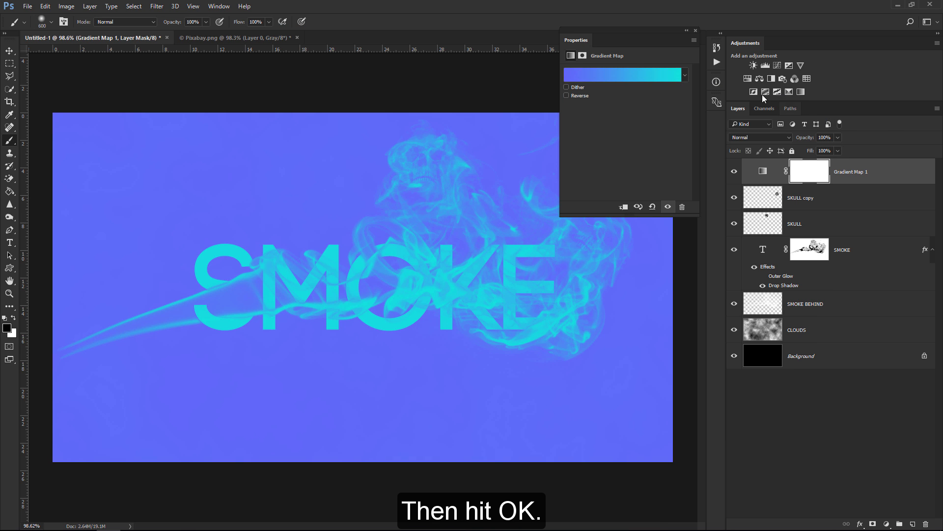
pyautogui.click(696, 31)
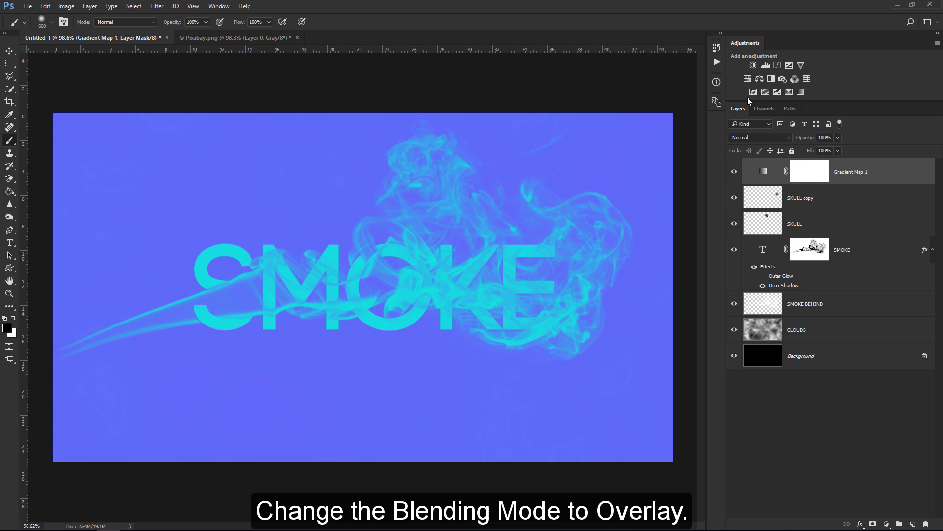
# Step: Set the gradient map's blend mode to Overlay and its opacity to 25%
pyautogui.click(766, 138)
pyautogui.click(779, 236)
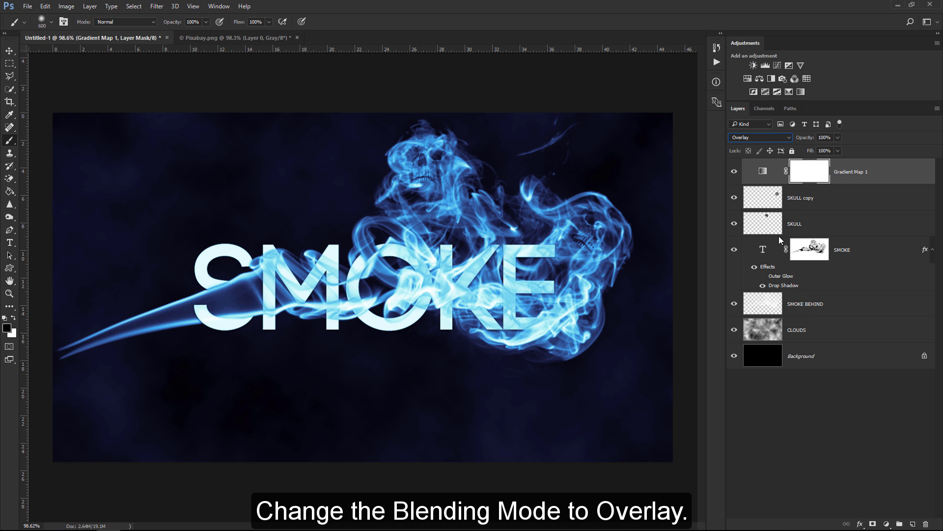
pyautogui.click(826, 138)
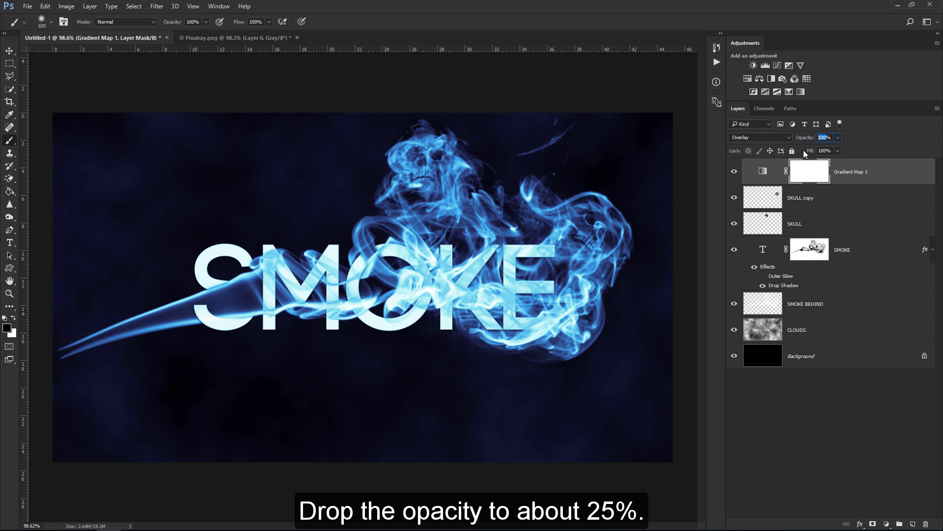
pyautogui.write('25')
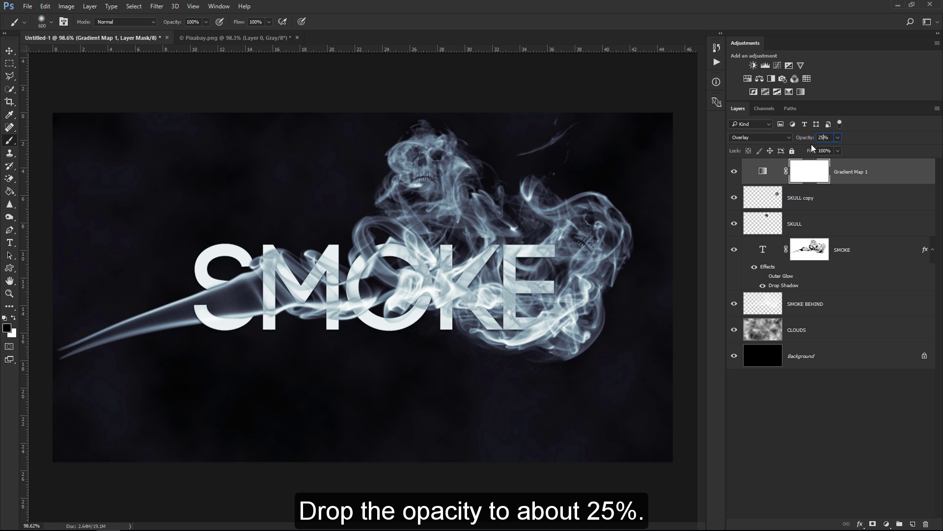